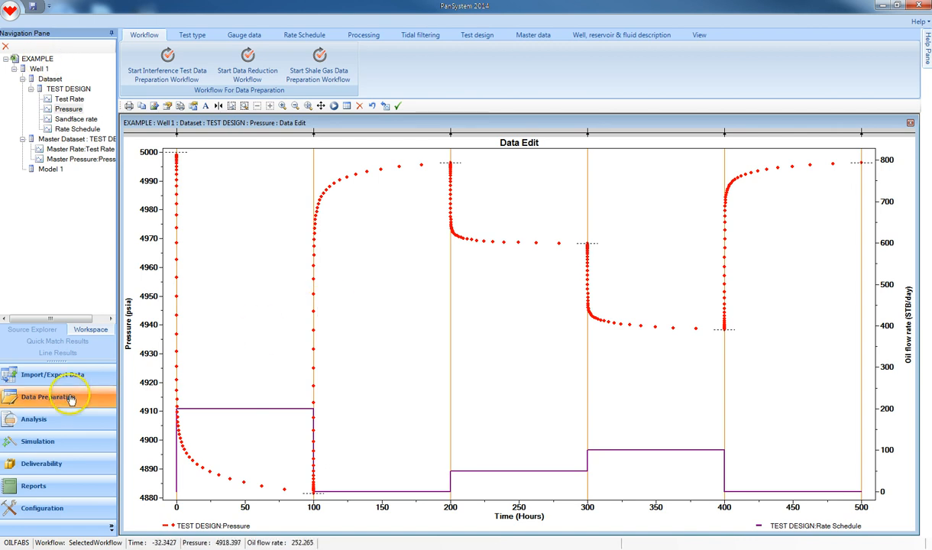
- Open the numerical model editor for the well and create a rectangular reservoir outline
{"action": "left_click", "coordinate": [627, 35]}
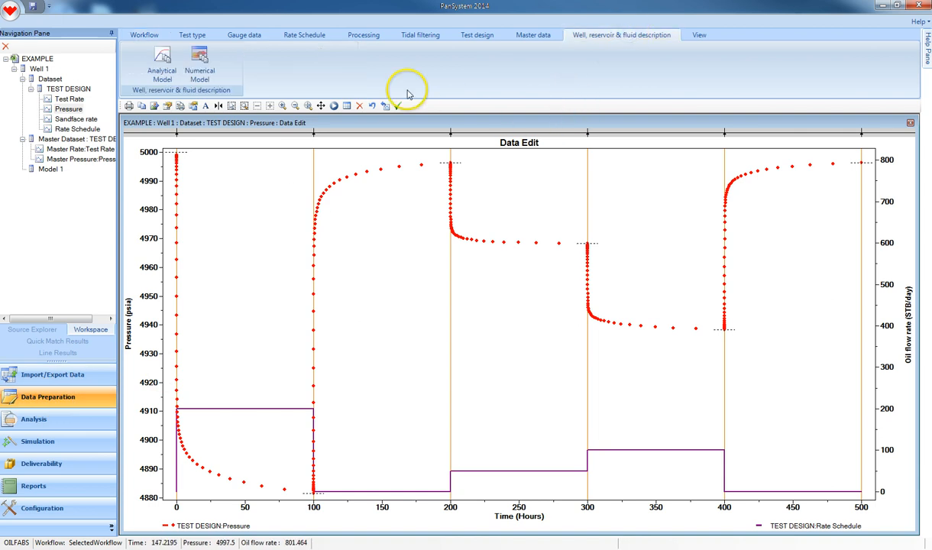
{"action": "left_click", "coordinate": [202, 63]}
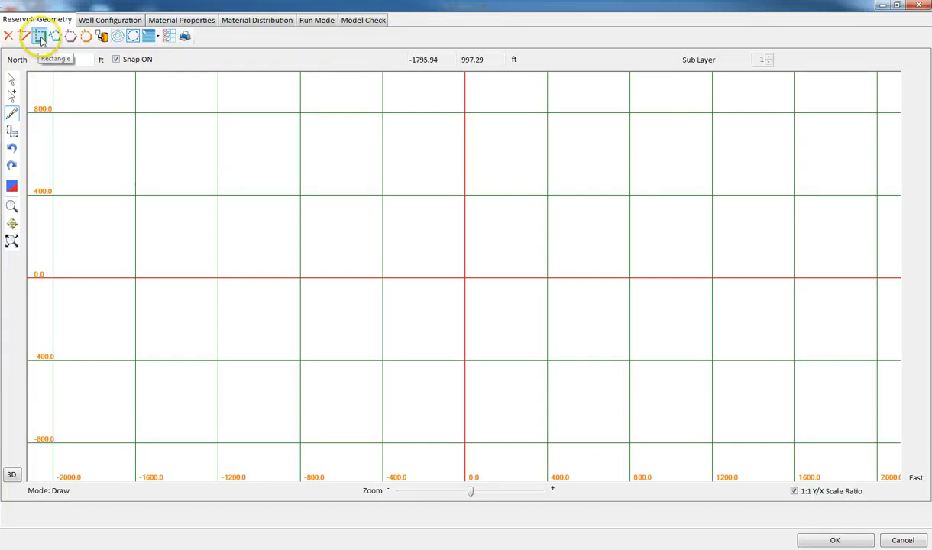
{"action": "left_click", "coordinate": [41, 40]}
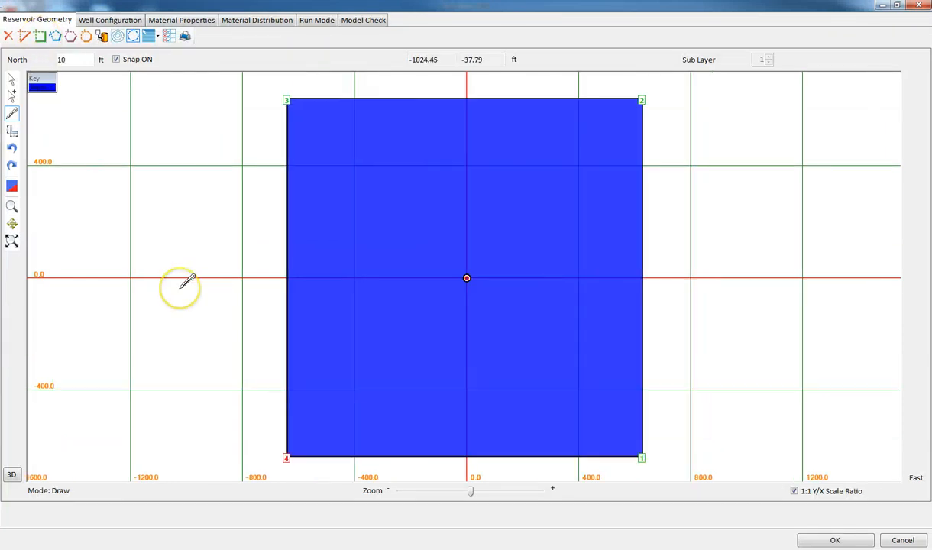
- Check the model for errors and review the well configuration and material properties
{"action": "left_click", "coordinate": [366, 20]}
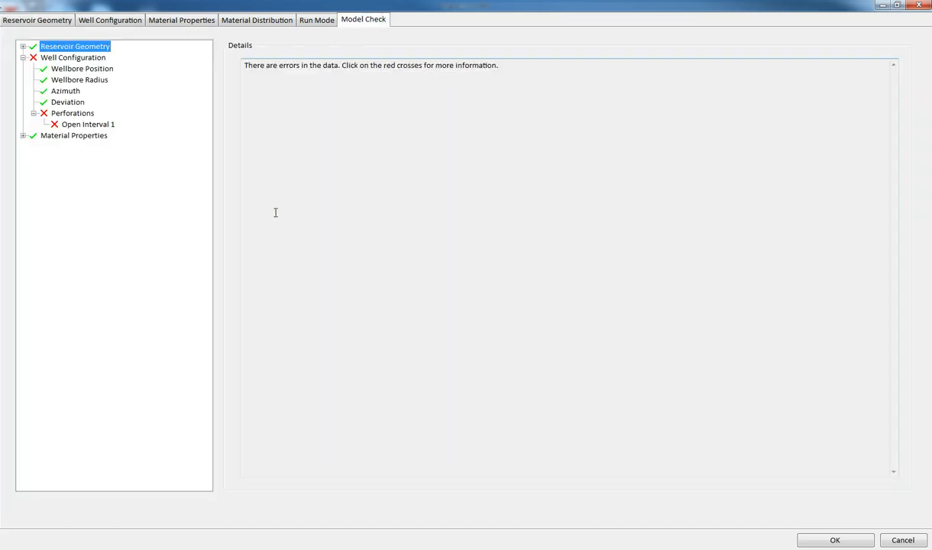
{"action": "left_click", "coordinate": [123, 21]}
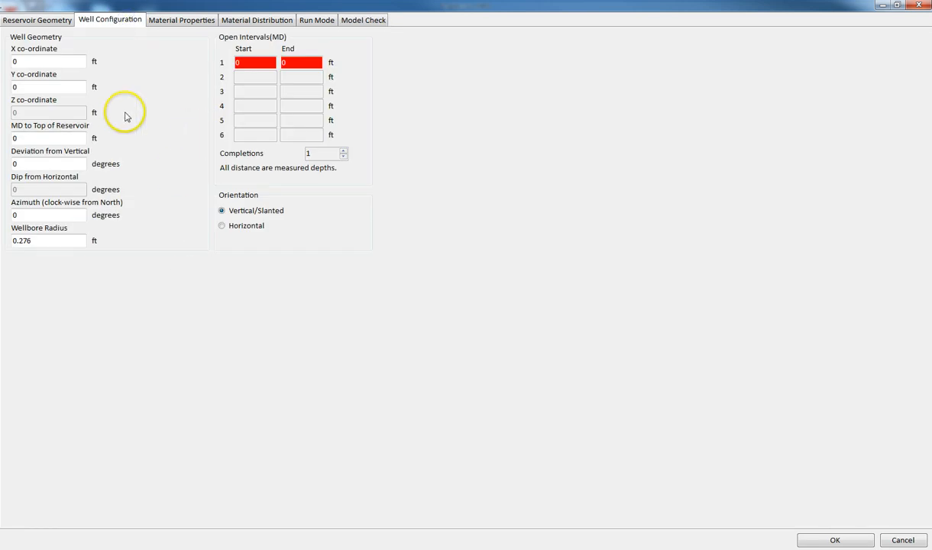
{"action": "left_click", "coordinate": [169, 23]}
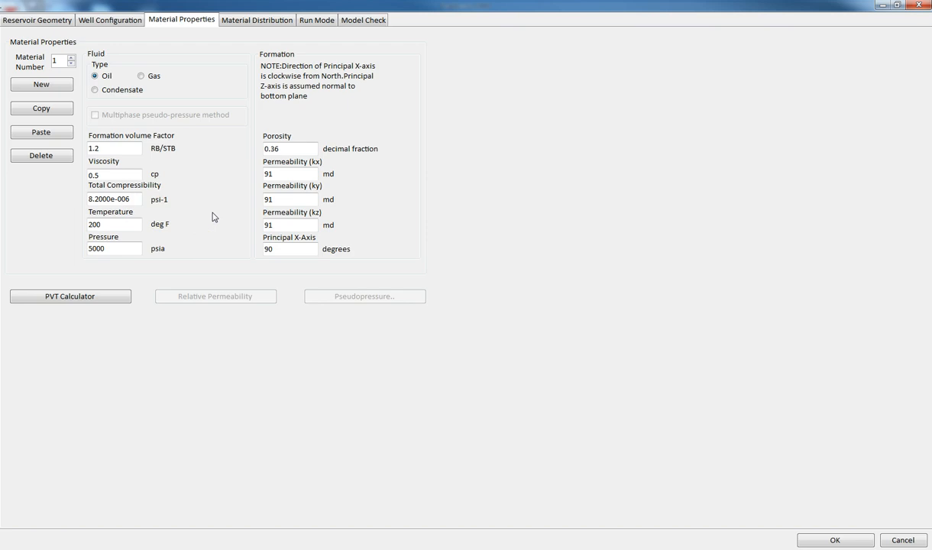
- Scale the reservoir model to 1500 ft in X and 800 ft in Y, with 80 ft thickness at the wellbore
{"action": "left_click", "coordinate": [39, 19]}
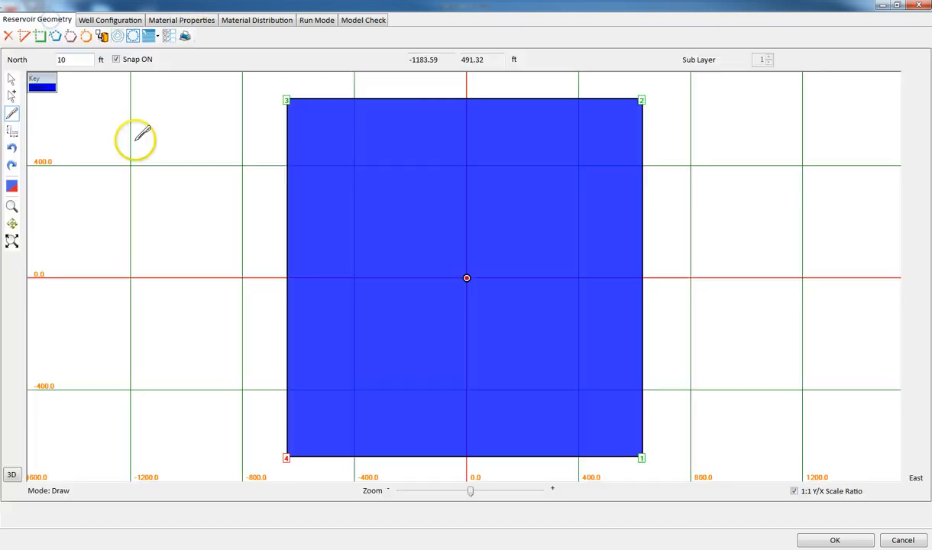
{"action": "left_click", "coordinate": [13, 133]}
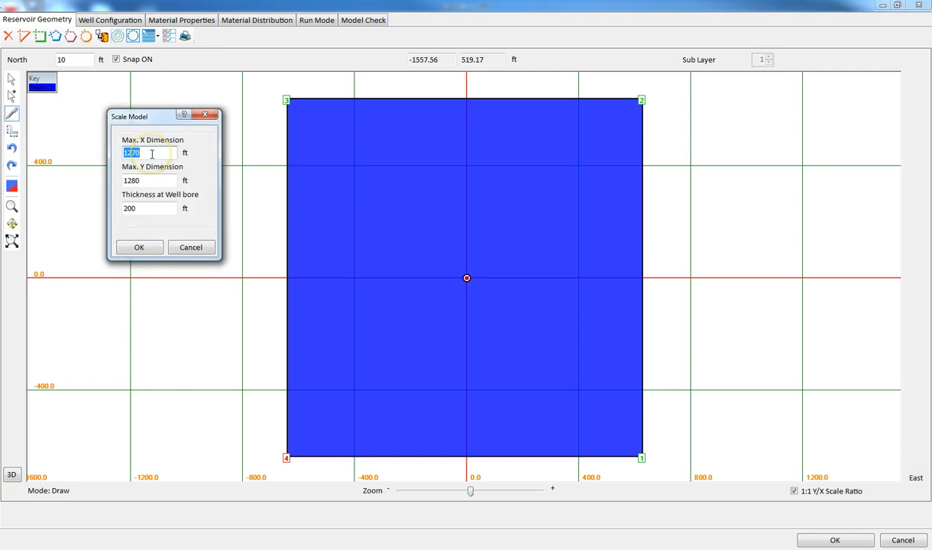
{"action": "type", "text": "1500"}
{"action": "left_click", "coordinate": [147, 168]}
{"action": "double_click", "coordinate": [158, 179]}
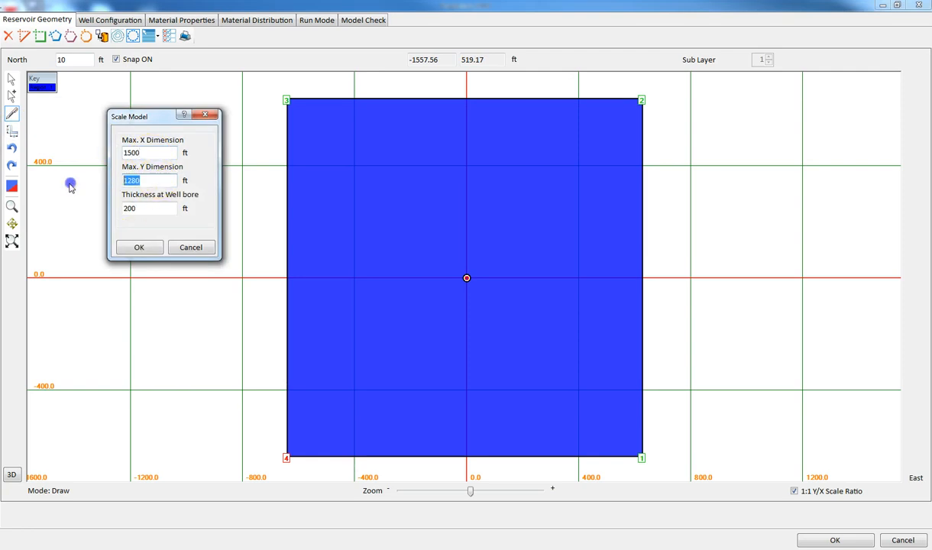
{"action": "type", "text": "800"}
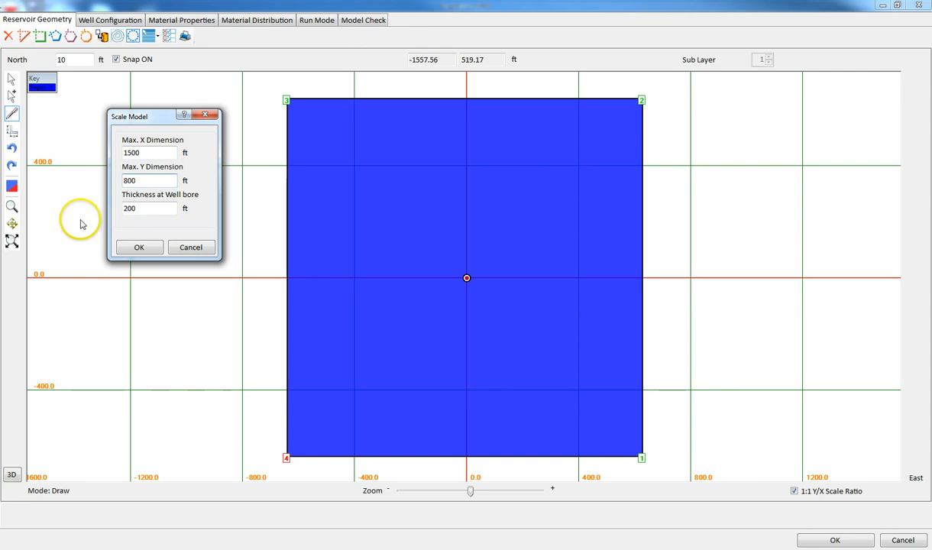
{"action": "double_click", "coordinate": [141, 208]}
{"action": "type", "text": "80"}
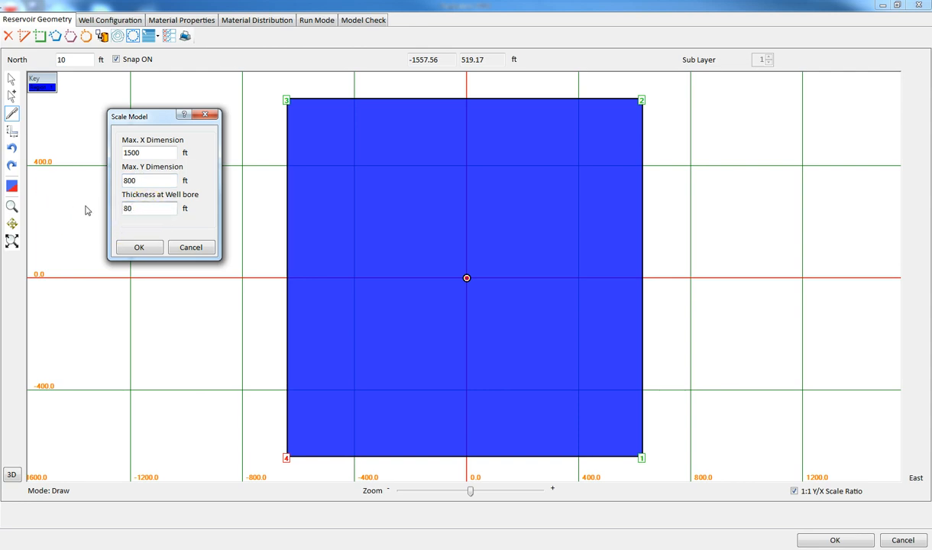
{"action": "left_click", "coordinate": [138, 247]}
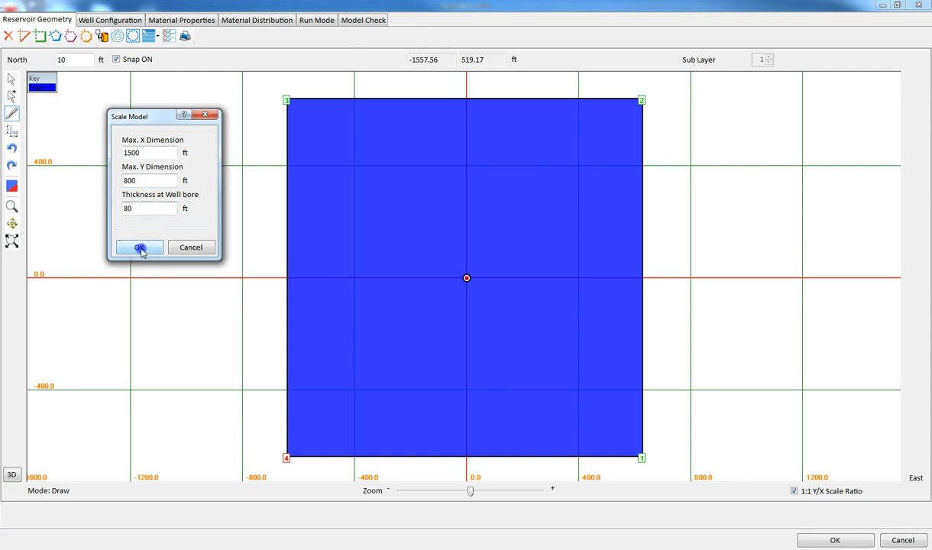
{"action": "left_click", "coordinate": [351, 334]}
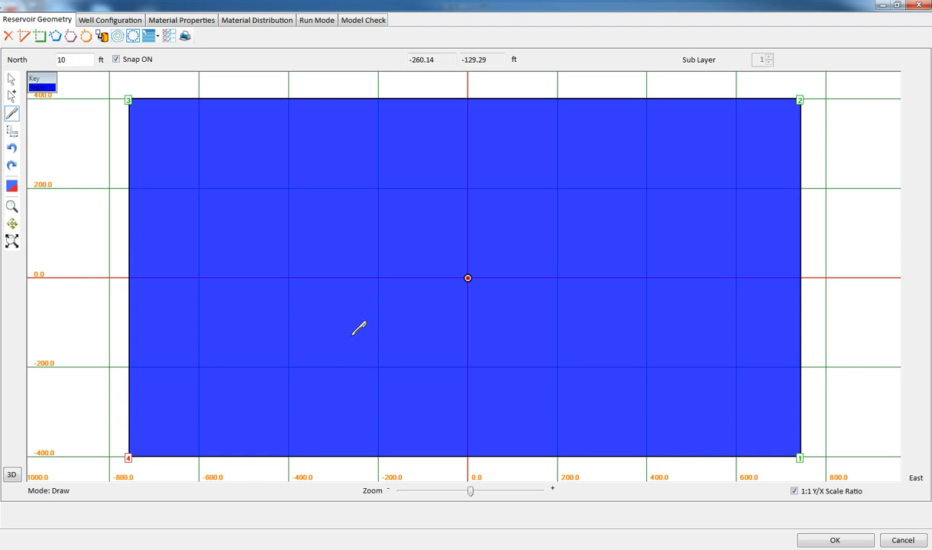
- Set the well's first open interval from 20 to 30 ft and recheck the model definition
{"action": "left_click", "coordinate": [123, 21]}
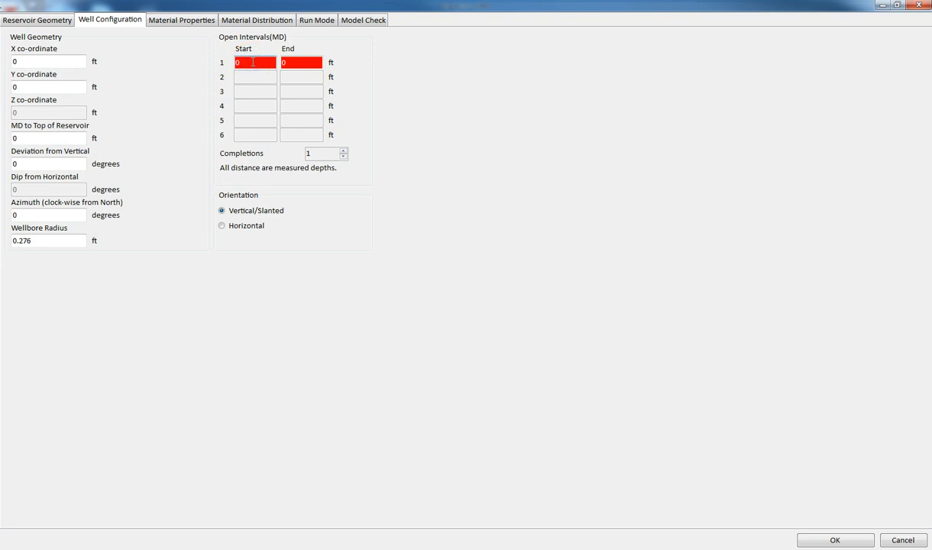
{"action": "type", "text": "20"}
{"action": "left_click", "coordinate": [291, 62]}
{"action": "type", "text": "30"}
{"action": "left_click", "coordinate": [367, 23]}
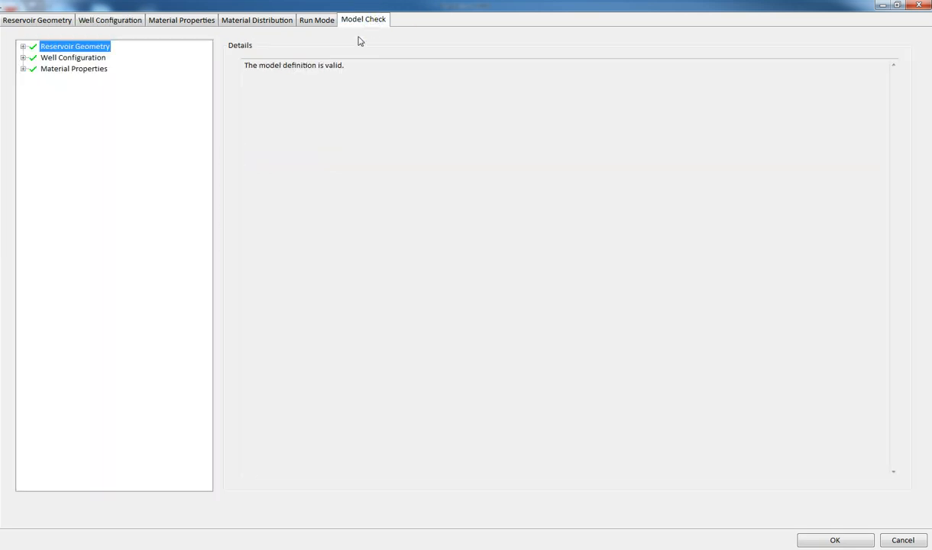
- Draw a north-south line about 893 ft long across the reservoir at about X -305 ft to split it into two regions
{"action": "left_click", "coordinate": [42, 20]}
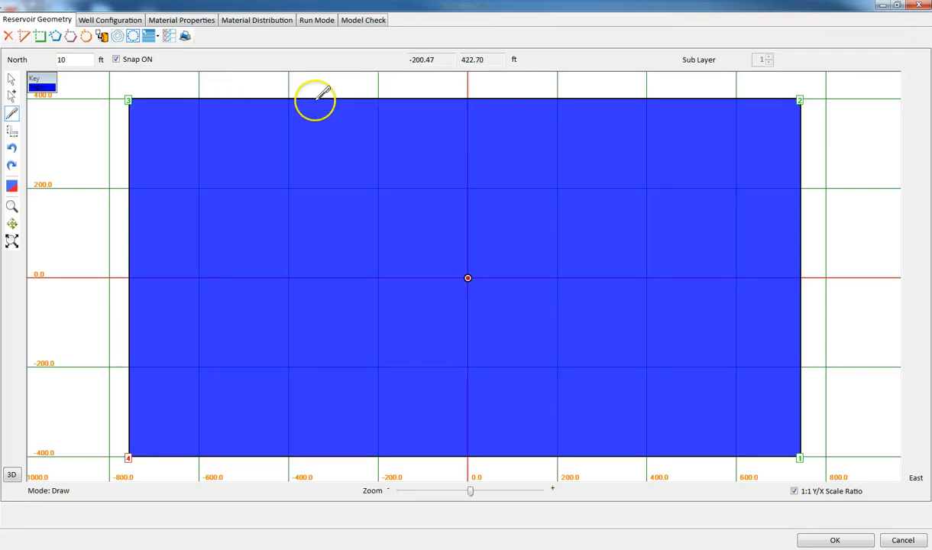
{"action": "left_click_drag", "start_coordinate": [300, 97], "coordinate": [329, 78]}
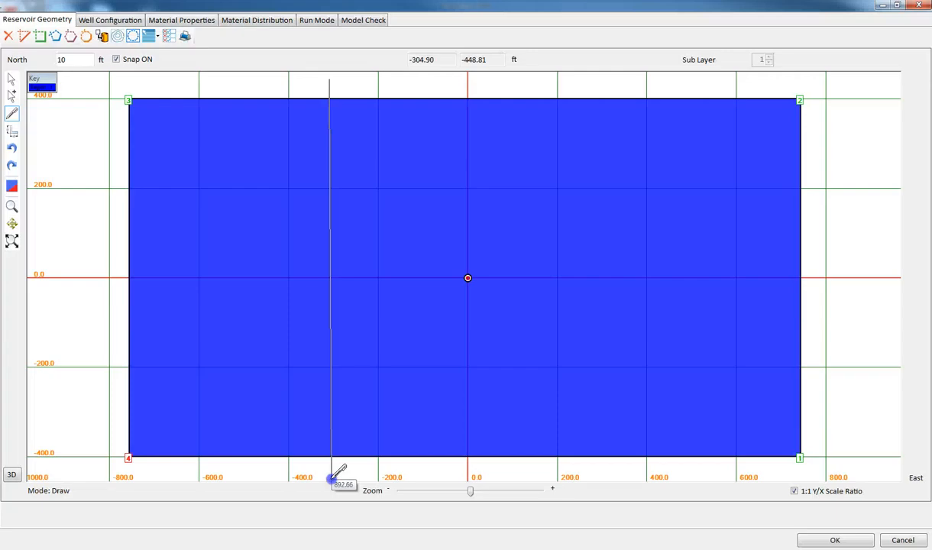
{"action": "left_click", "coordinate": [332, 478]}
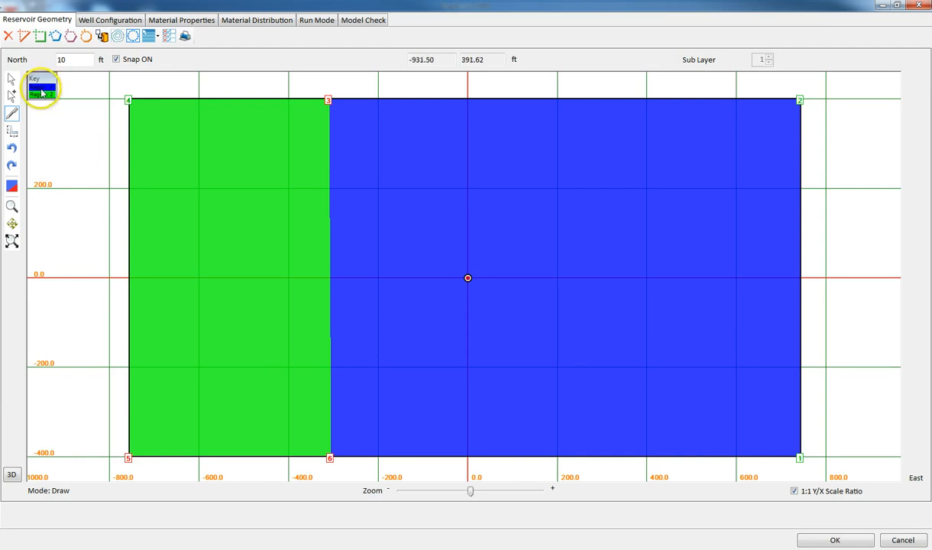
- Colour the reservoir map by material and review the material properties and their distribution across the regions
{"action": "left_click", "coordinate": [11, 189]}
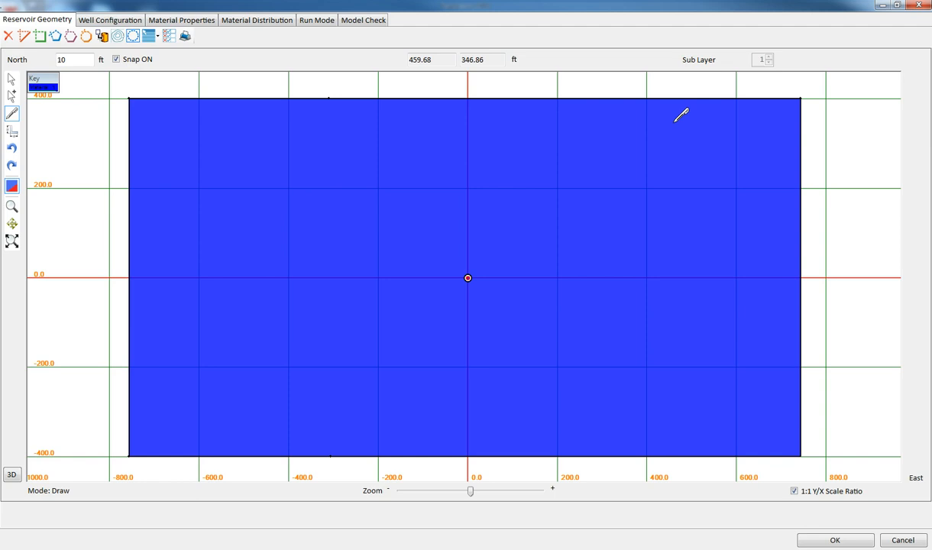
{"action": "left_click", "coordinate": [194, 23]}
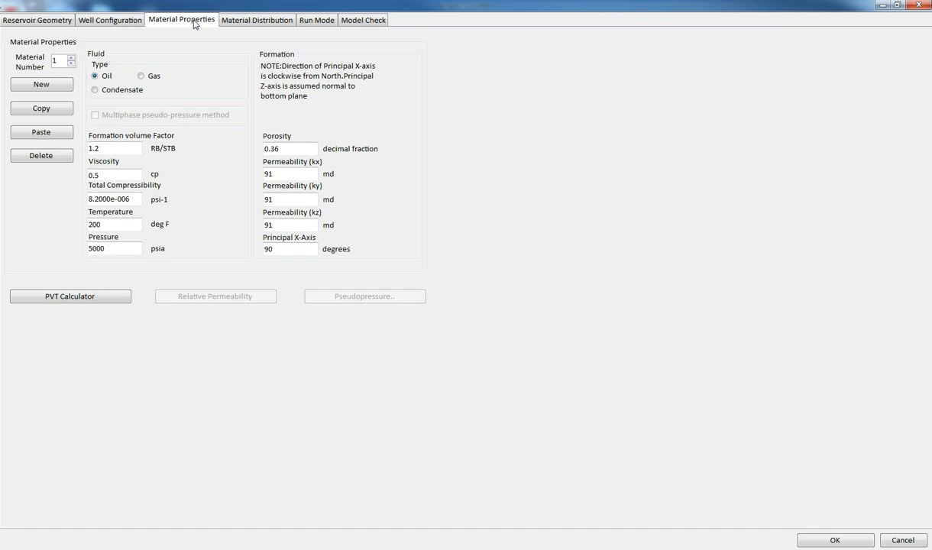
{"action": "left_click", "coordinate": [240, 22]}
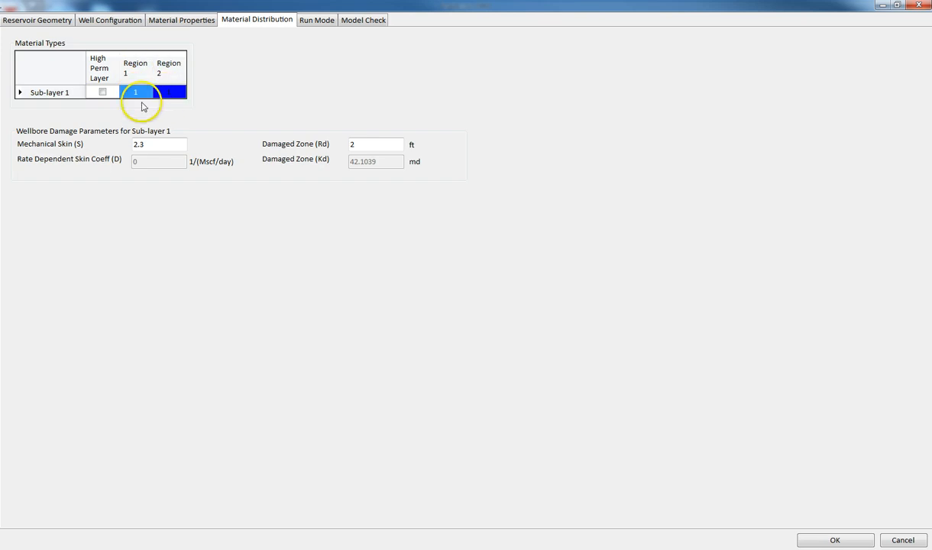
- Add material 2 and copy all of material 1's fluid and formation properties into it
{"action": "left_click", "coordinate": [162, 22]}
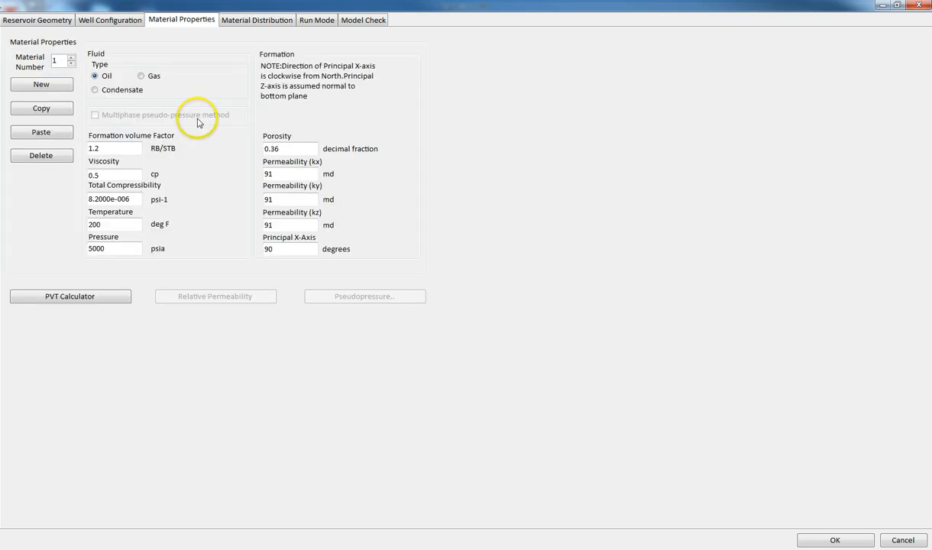
{"action": "left_click", "coordinate": [42, 85]}
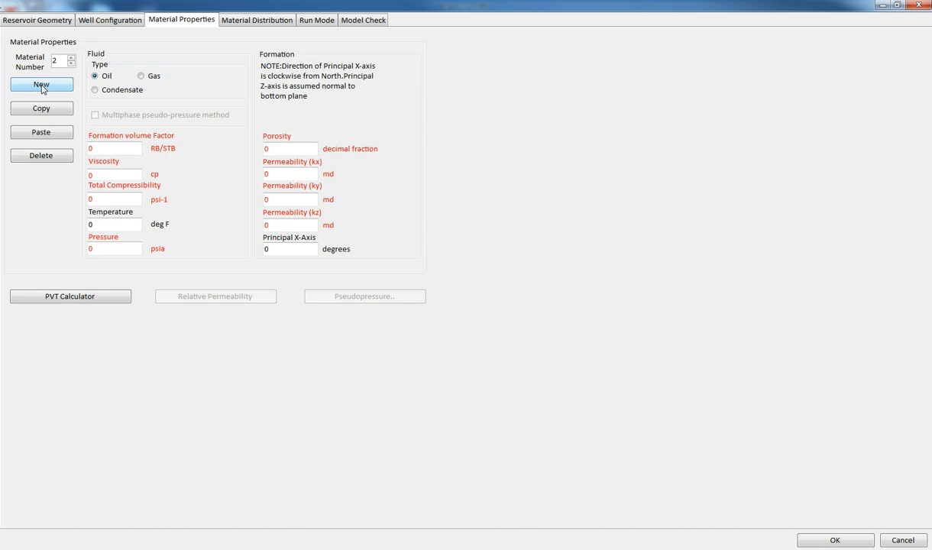
{"action": "left_click", "coordinate": [71, 64]}
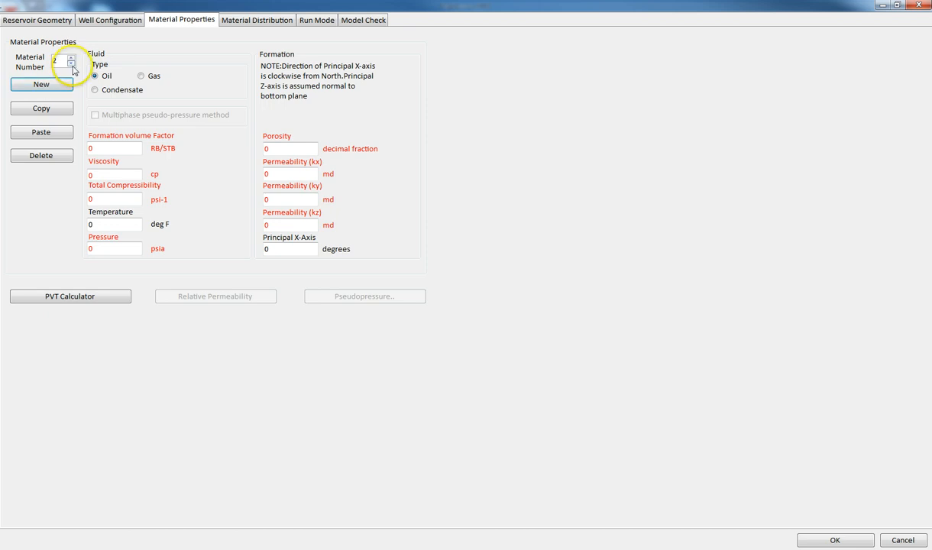
{"action": "left_click", "coordinate": [42, 113]}
{"action": "left_click", "coordinate": [52, 108]}
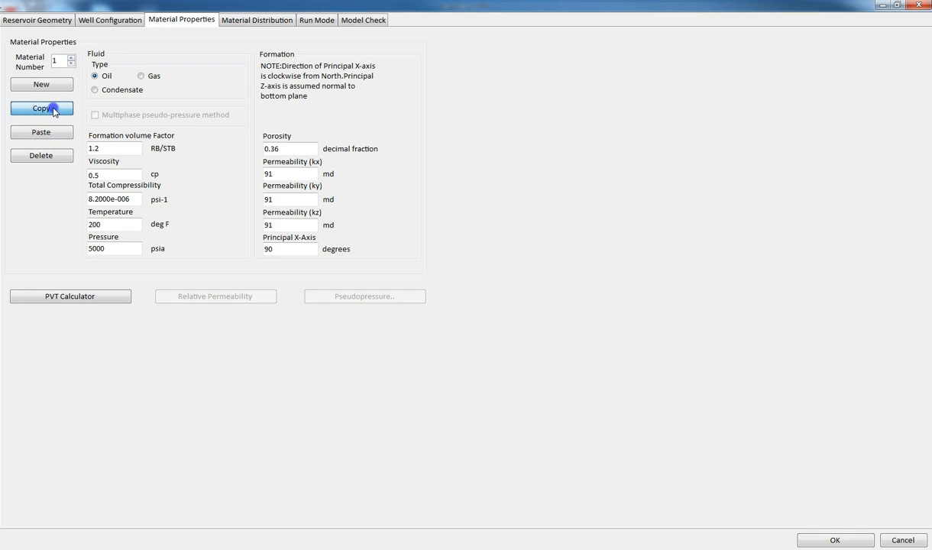
{"action": "left_click", "coordinate": [71, 57]}
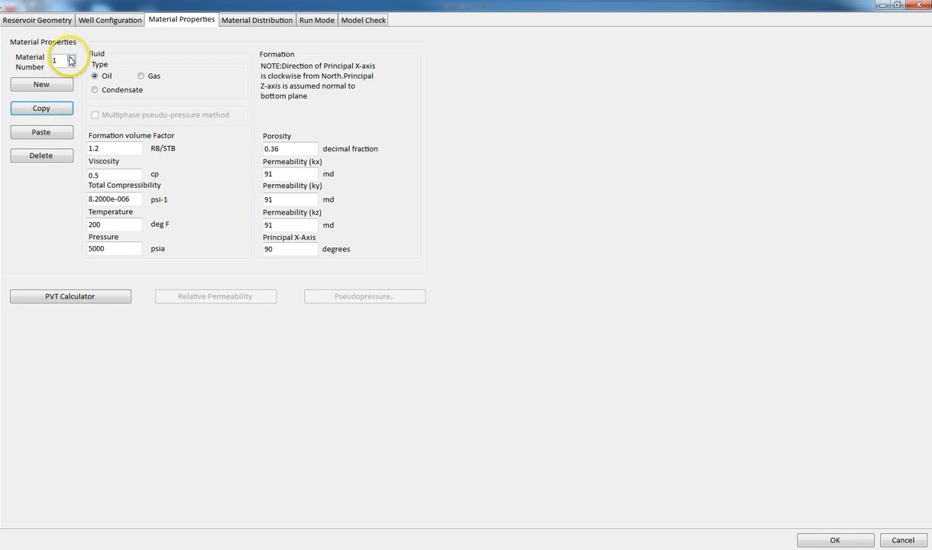
{"action": "left_click", "coordinate": [42, 131]}
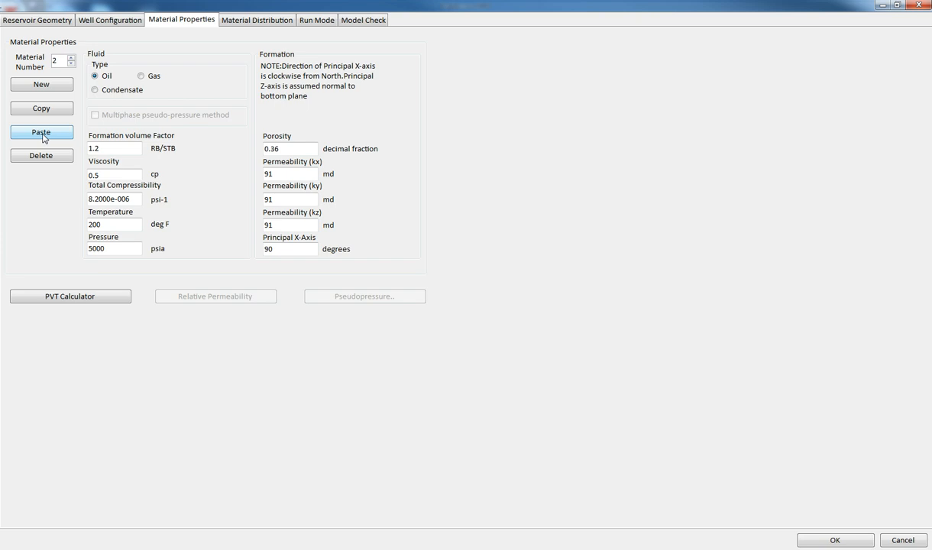
- Set material 2's permeabilities kx, ky and kz to 1 md each
{"action": "left_click_drag", "start_coordinate": [278, 175], "coordinate": [258, 174]}
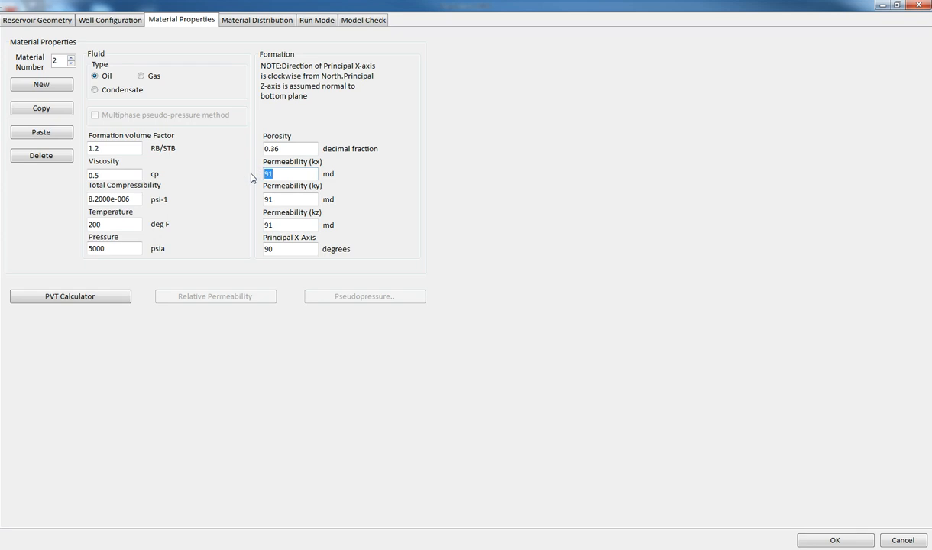
{"action": "type", "text": "1"}
{"action": "left_click_drag", "start_coordinate": [294, 198], "coordinate": [250, 225]}
{"action": "type", "text": "1"}
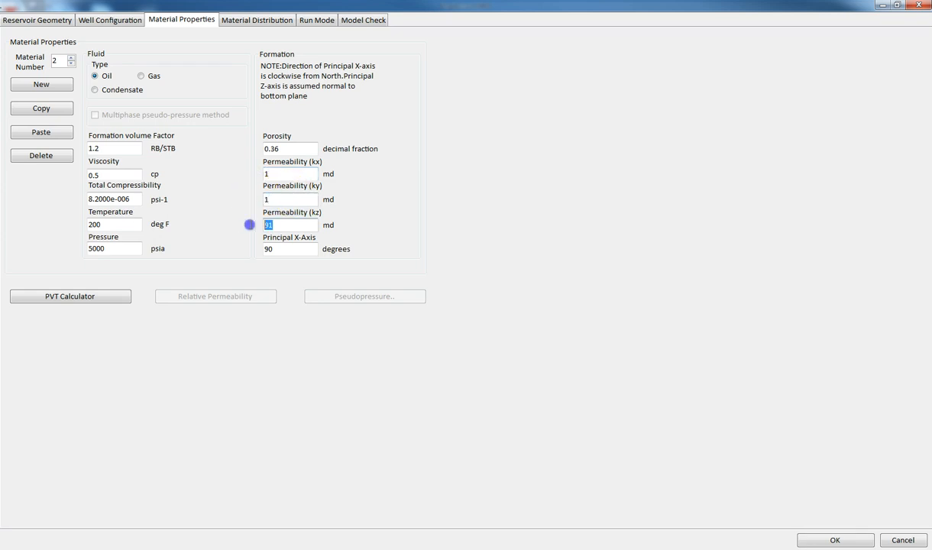
{"action": "type", "text": "1"}
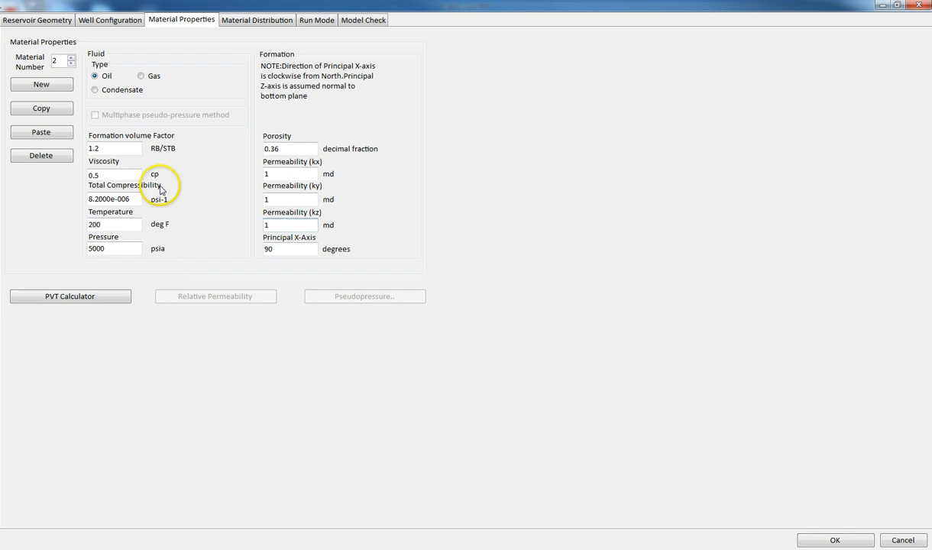
- Review the material assigned to each region and switch the reservoir map back to region colouring
{"action": "left_click", "coordinate": [62, 22]}
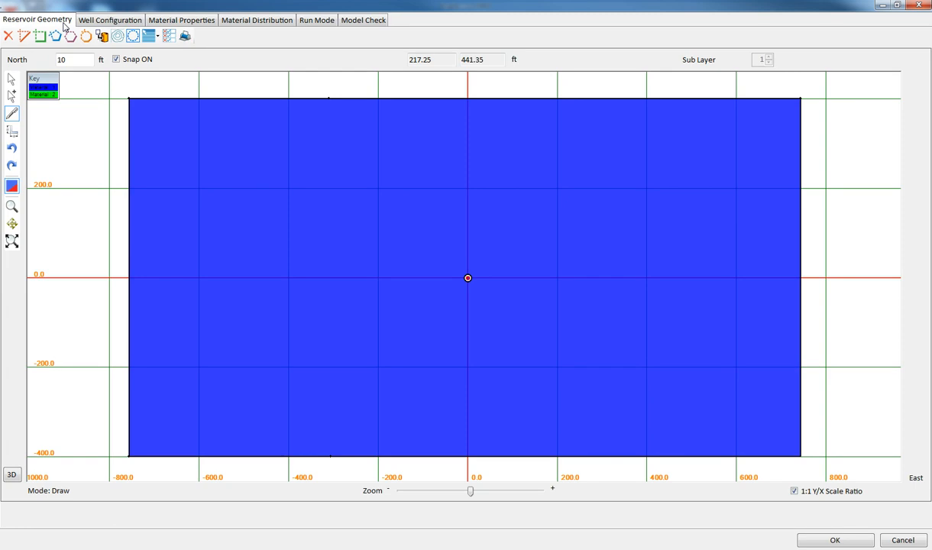
{"action": "left_click", "coordinate": [245, 23]}
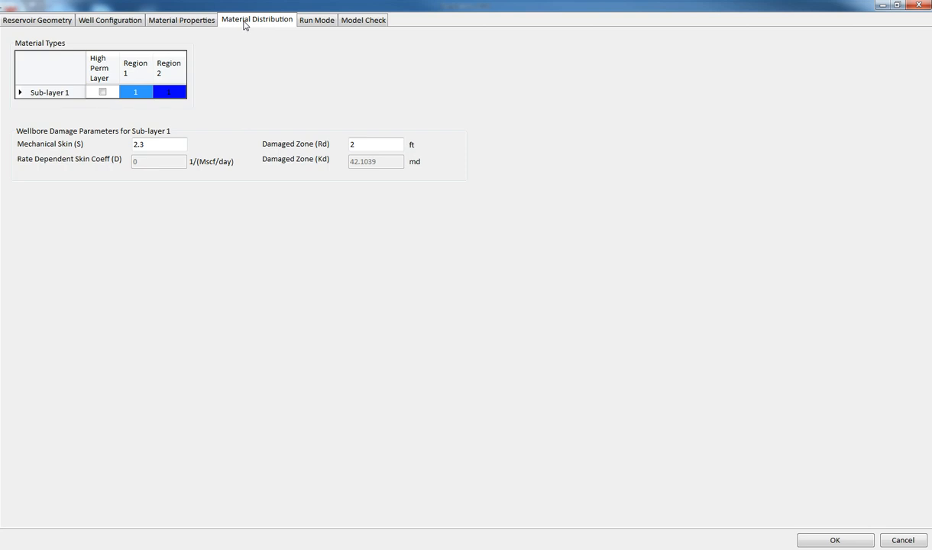
{"action": "left_click", "coordinate": [175, 93]}
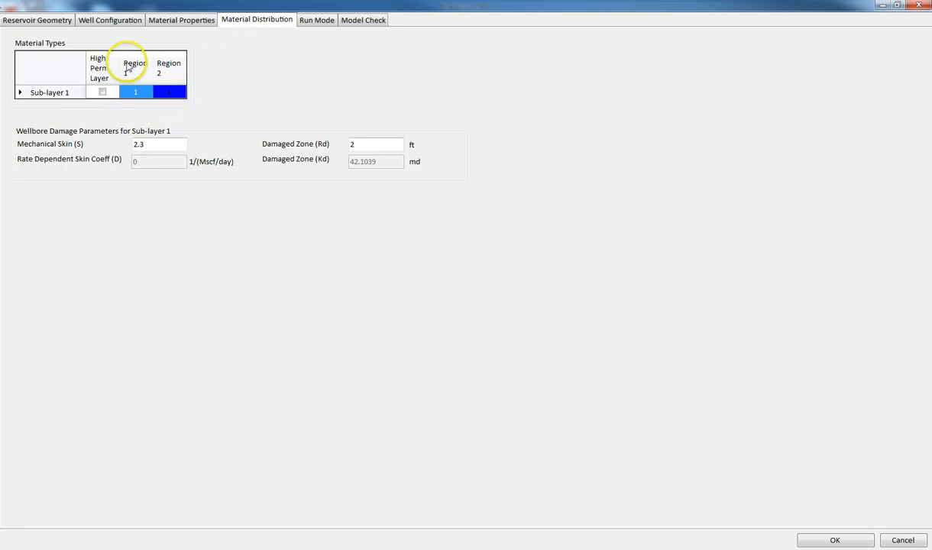
{"action": "left_click", "coordinate": [46, 19]}
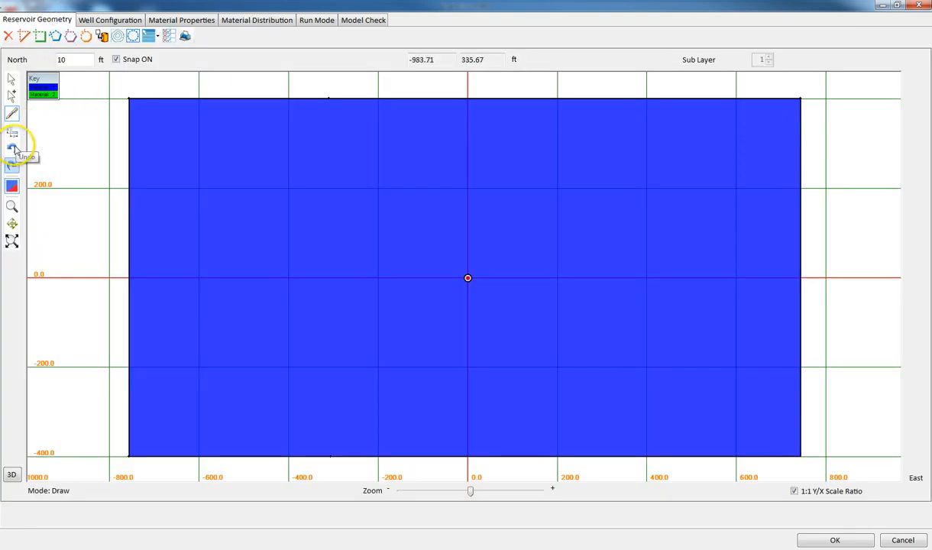
{"action": "left_click", "coordinate": [11, 185]}
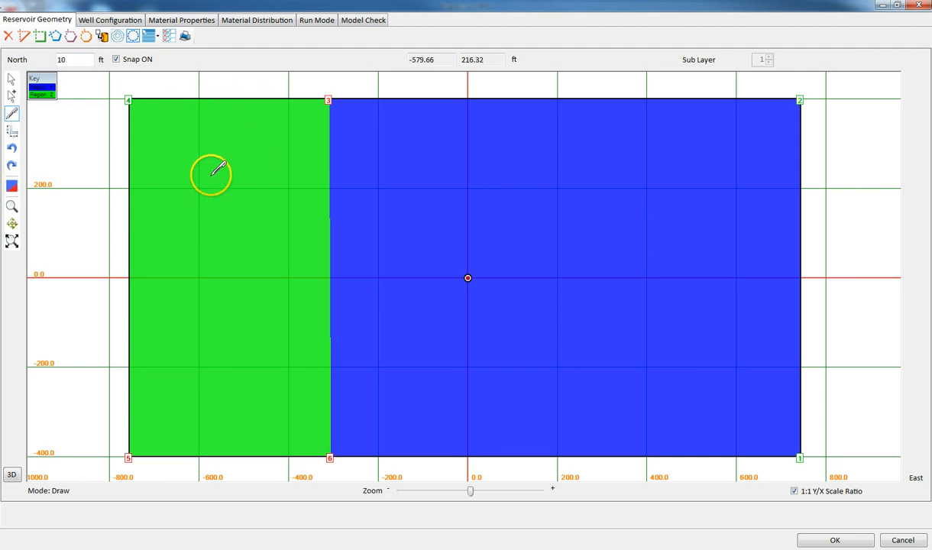
- Colour the reservoir map by material, assign material 2 to region 2 in the material distribution, and return to the map
{"action": "left_click", "coordinate": [12, 185]}
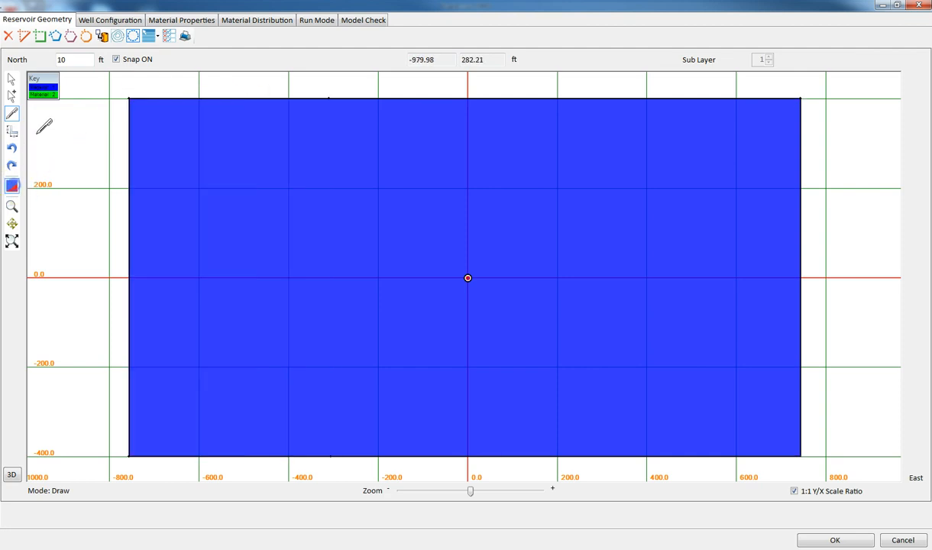
{"action": "left_click", "coordinate": [257, 20]}
{"action": "left_click", "coordinate": [175, 93]}
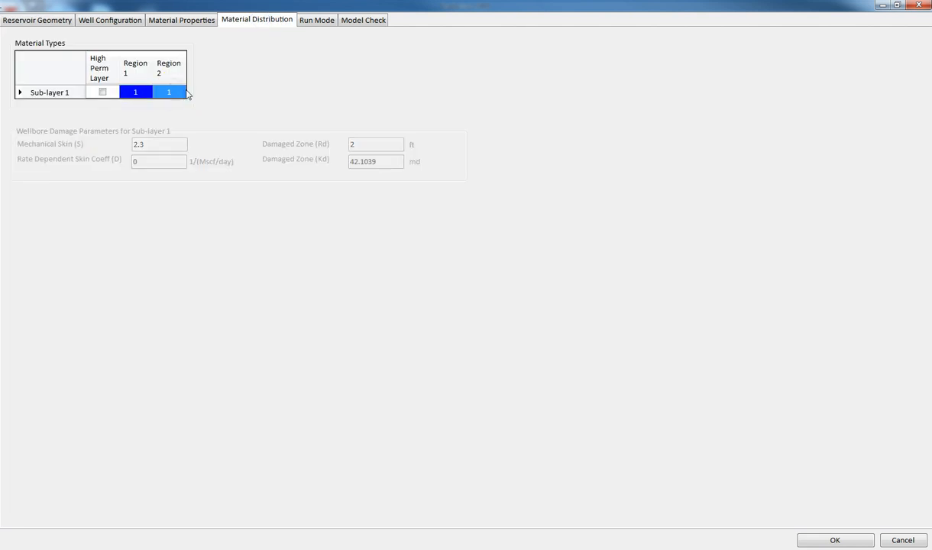
{"action": "left_click", "coordinate": [137, 92]}
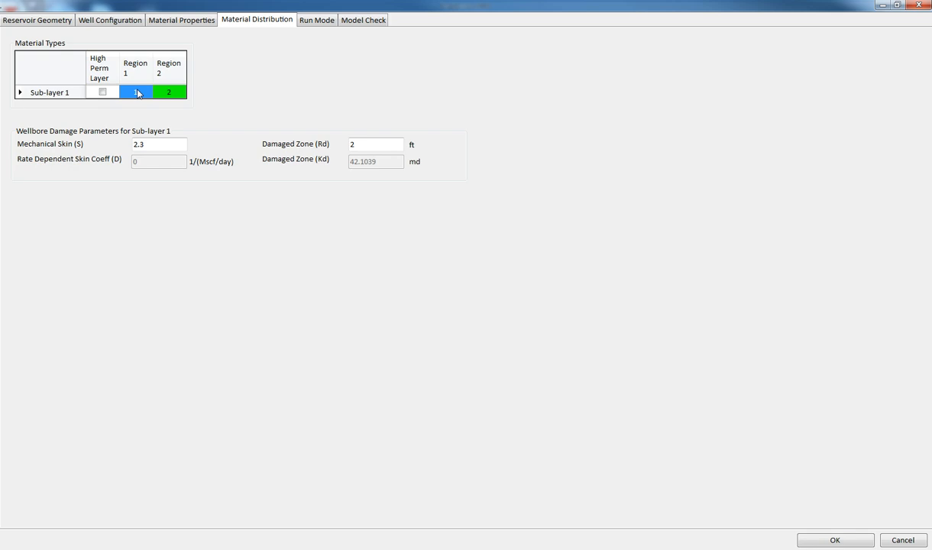
{"action": "left_click", "coordinate": [55, 20]}
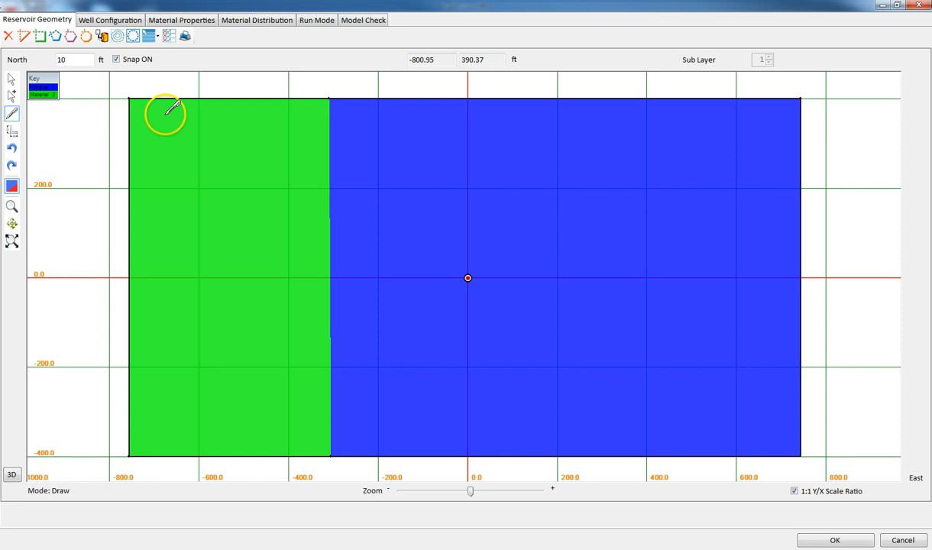
- Assign material 2 to region 1, the area around the well, directly on the reservoir map
{"action": "left_click", "coordinate": [11, 81]}
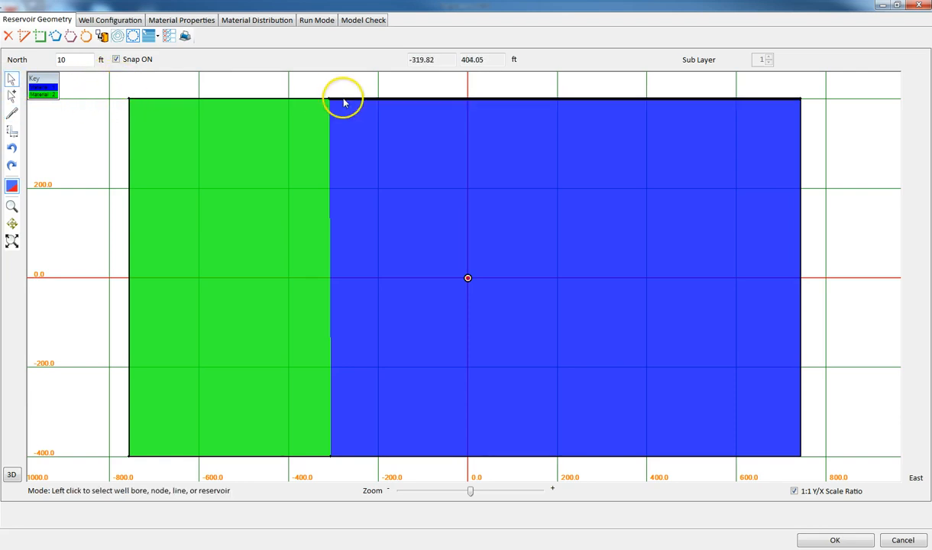
{"action": "left_click", "coordinate": [315, 83]}
{"action": "left_click_drag", "start_coordinate": [315, 83], "coordinate": [818, 469]}
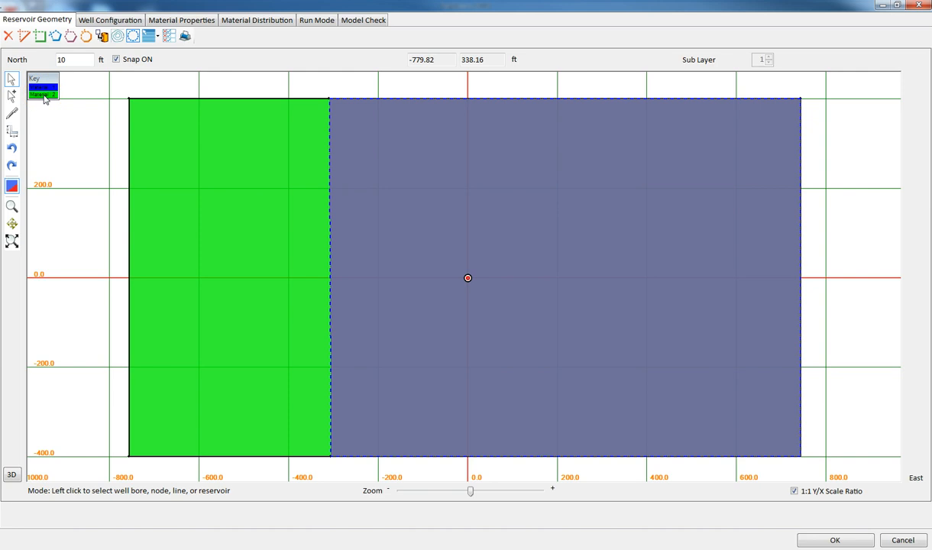
{"action": "left_click", "coordinate": [44, 95]}
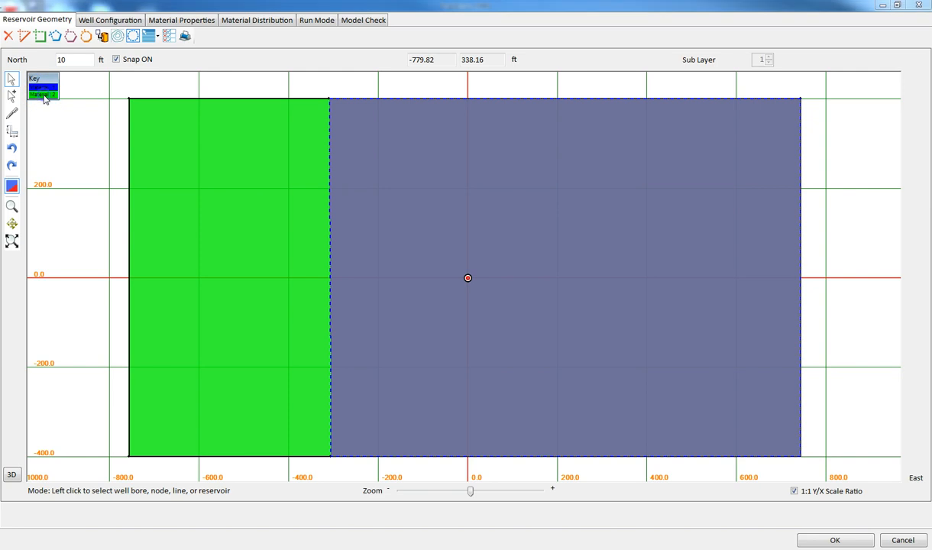
{"action": "left_click", "coordinate": [861, 262]}
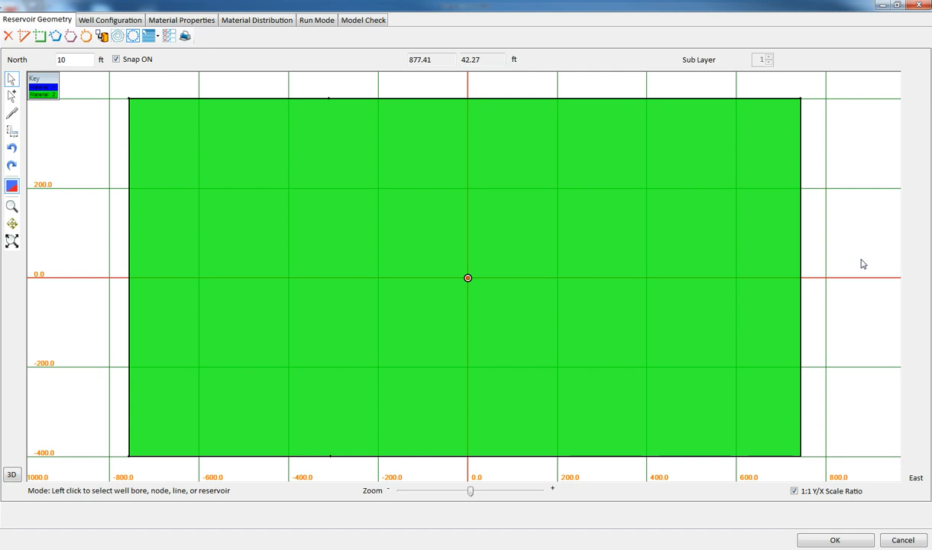
- Assign material 1 to region 2, the western area, directly on the reservoir map
{"action": "left_click_drag", "start_coordinate": [109, 81], "coordinate": [376, 476]}
{"action": "left_click", "coordinate": [44, 89]}
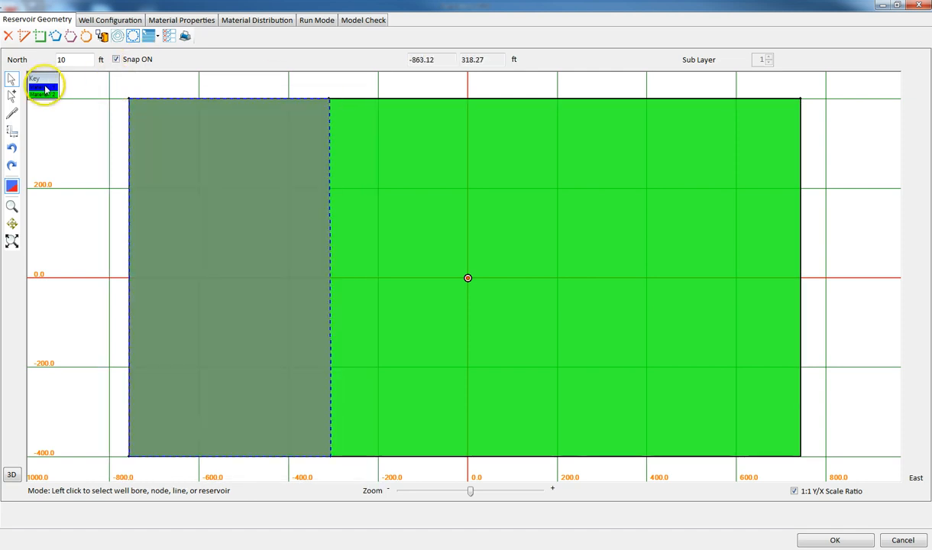
{"action": "left_click", "coordinate": [93, 229]}
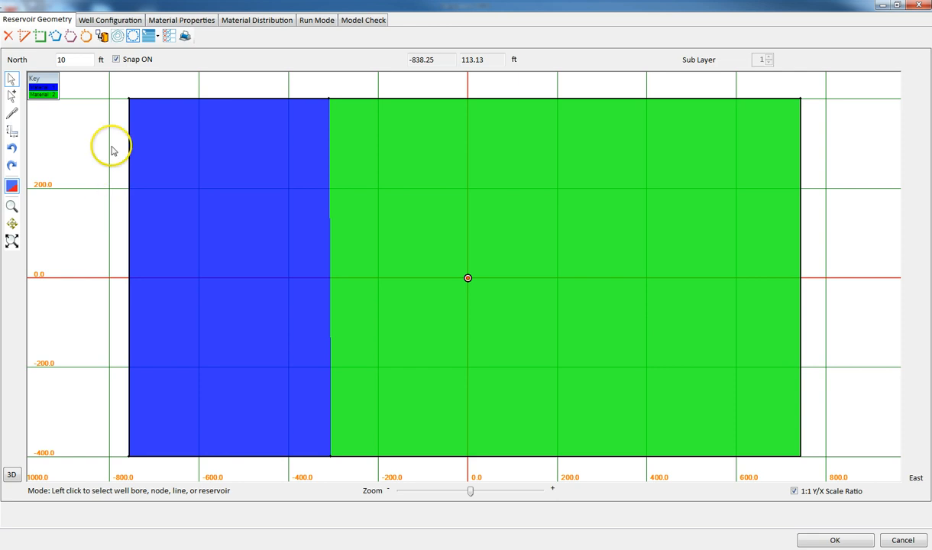
- Select both regions together on the map and assign them material 1, followed by material 2
{"action": "left_click_drag", "start_coordinate": [104, 84], "coordinate": [819, 477]}
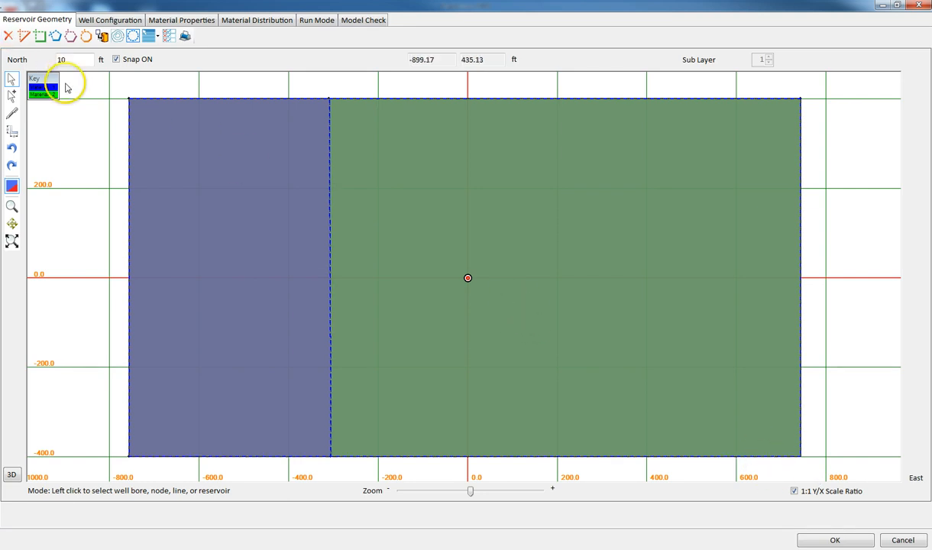
{"action": "left_click", "coordinate": [36, 90]}
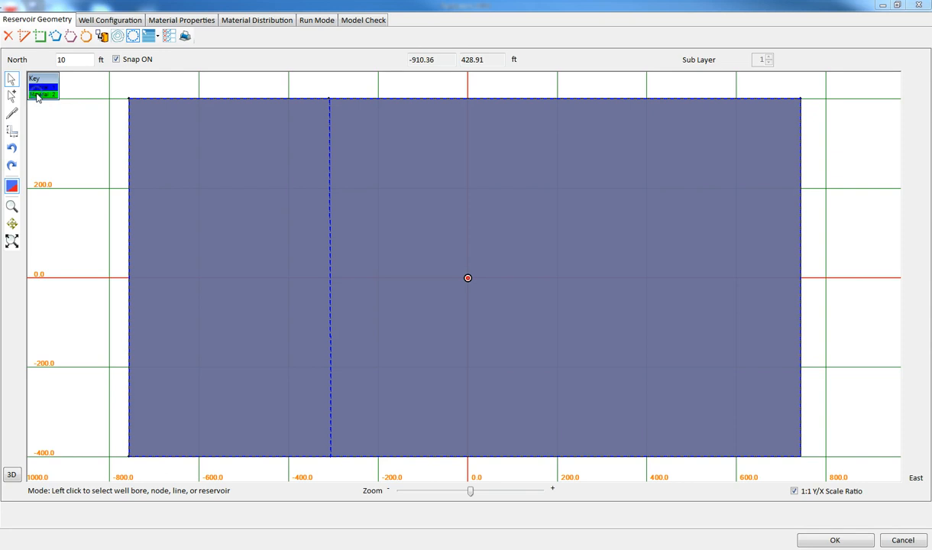
{"action": "left_click", "coordinate": [36, 95]}
{"action": "left_click", "coordinate": [71, 152]}
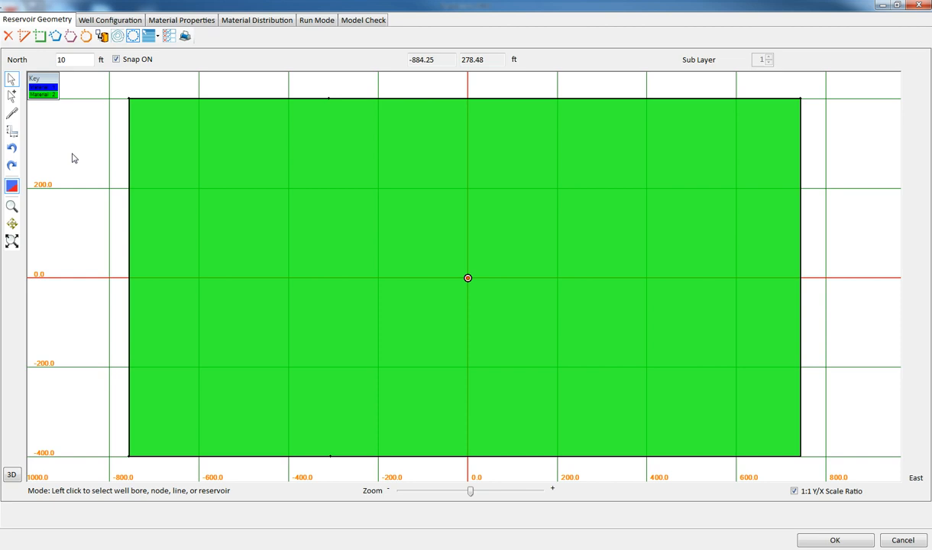
- Divide the reservoir east of the well with two north-south lines at about 260 ft and 500 ft East, switching to region colouring
{"action": "left_click", "coordinate": [12, 113]}
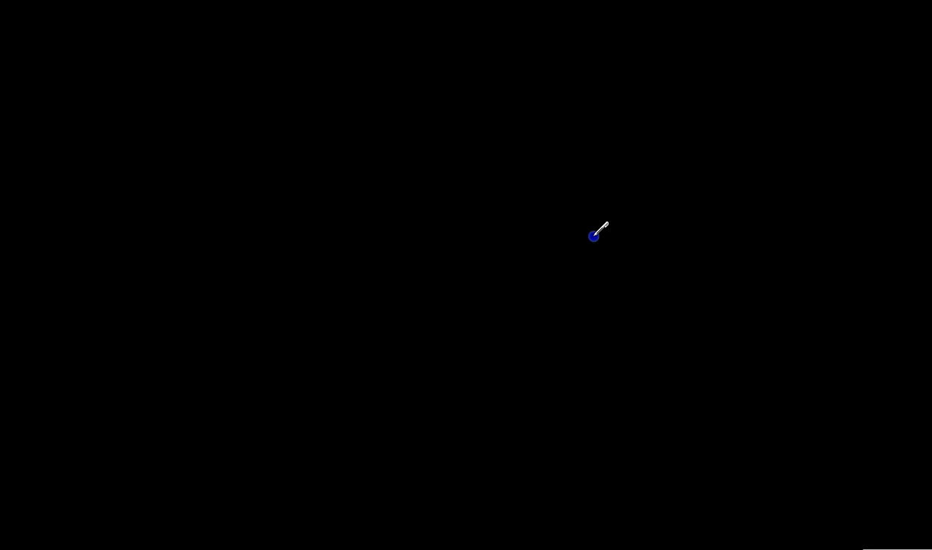
{"action": "left_click_drag", "start_coordinate": [594, 236], "coordinate": [582, 470]}
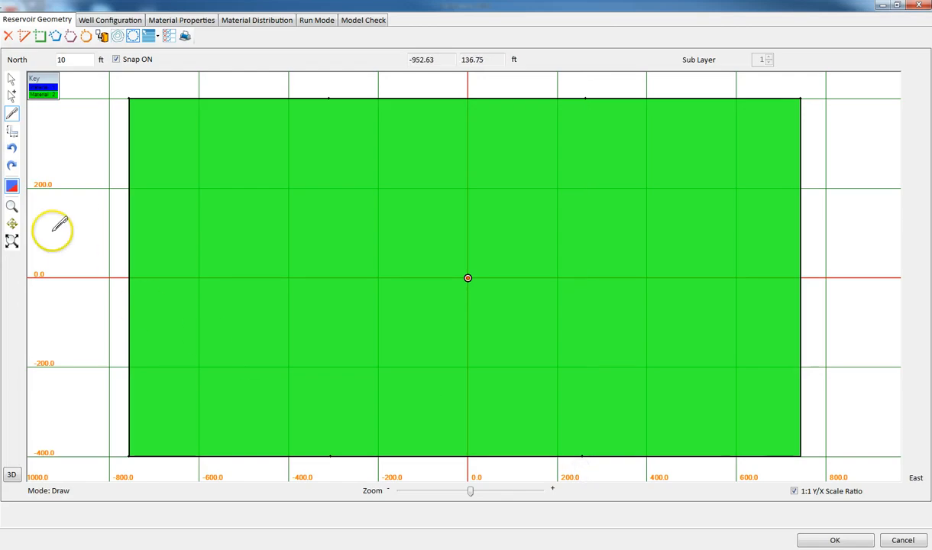
{"action": "left_click", "coordinate": [12, 188]}
{"action": "left_click_drag", "start_coordinate": [695, 82], "coordinate": [692, 474]}
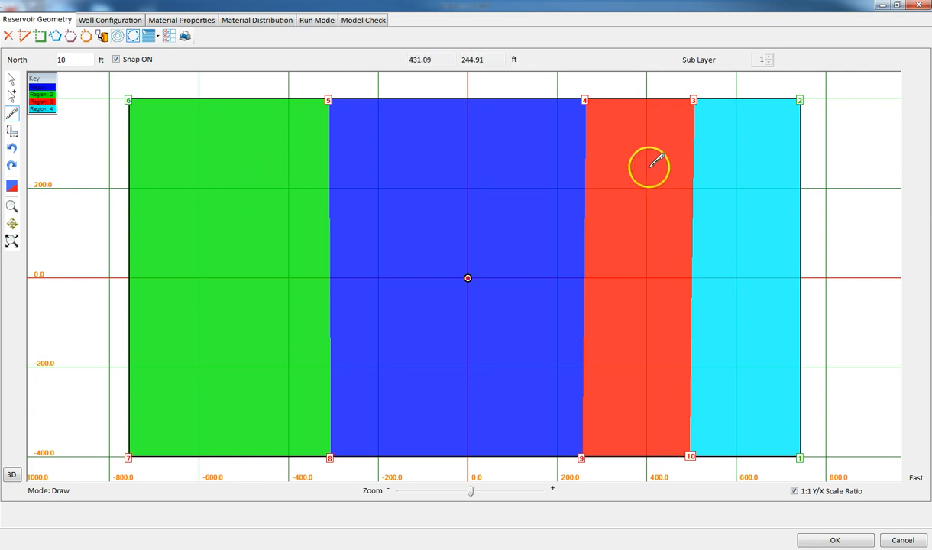
- Colour the map by material and assign material 1 to both region 1 around the well and the easternmost region 4
{"action": "left_click", "coordinate": [12, 185]}
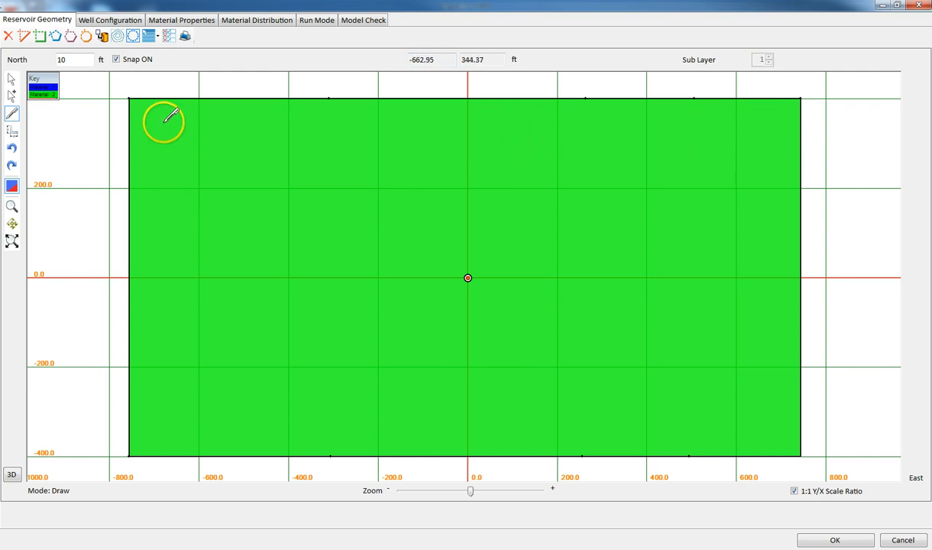
{"action": "left_click", "coordinate": [11, 81]}
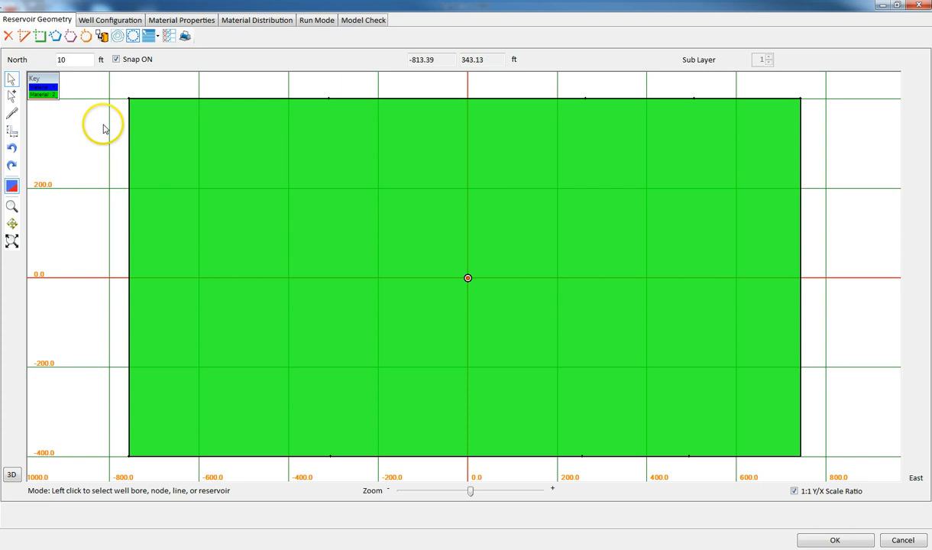
{"action": "left_click", "coordinate": [363, 170]}
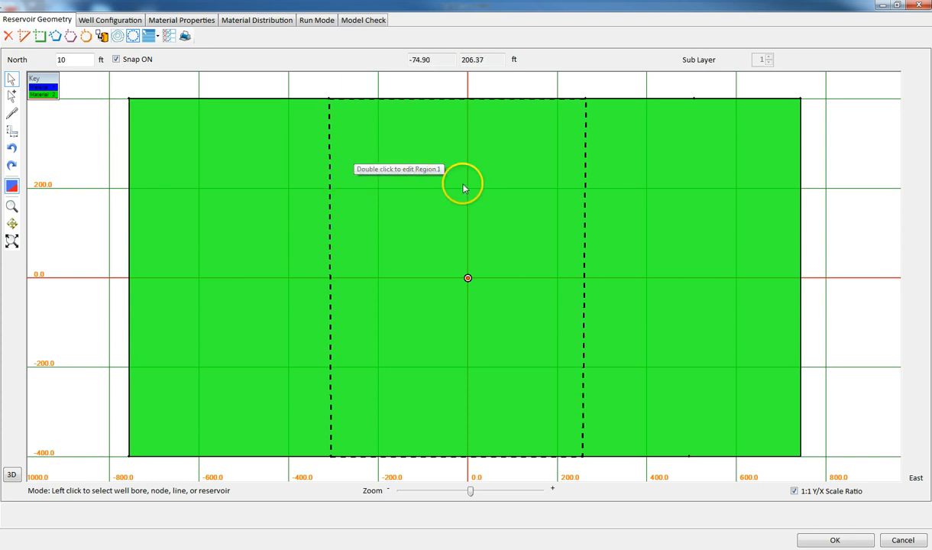
{"action": "left_click", "coordinate": [777, 264]}
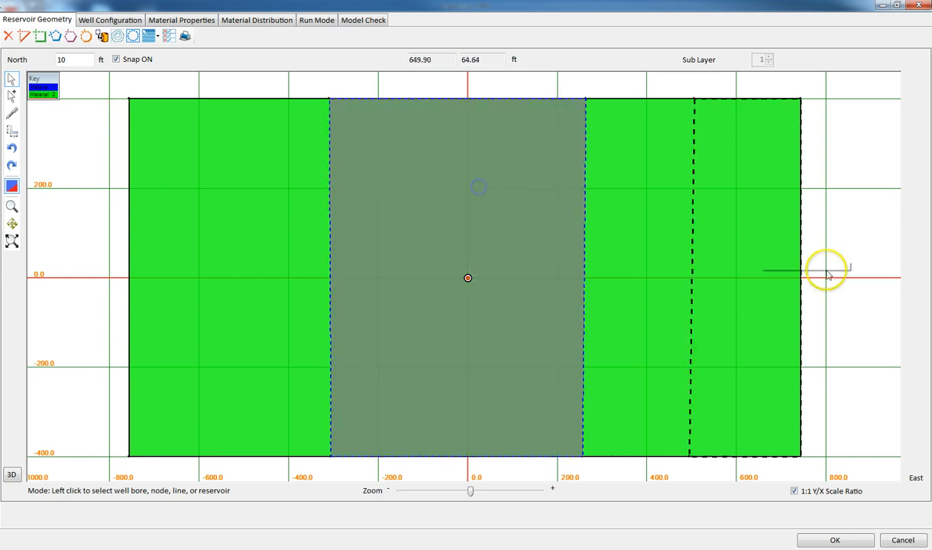
{"action": "left_click", "coordinate": [761, 260]}
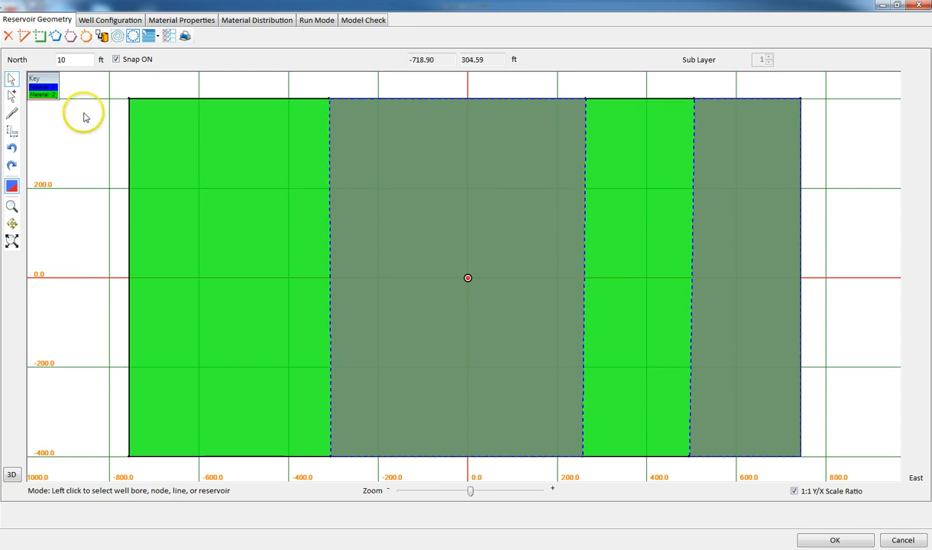
{"action": "left_click", "coordinate": [53, 88]}
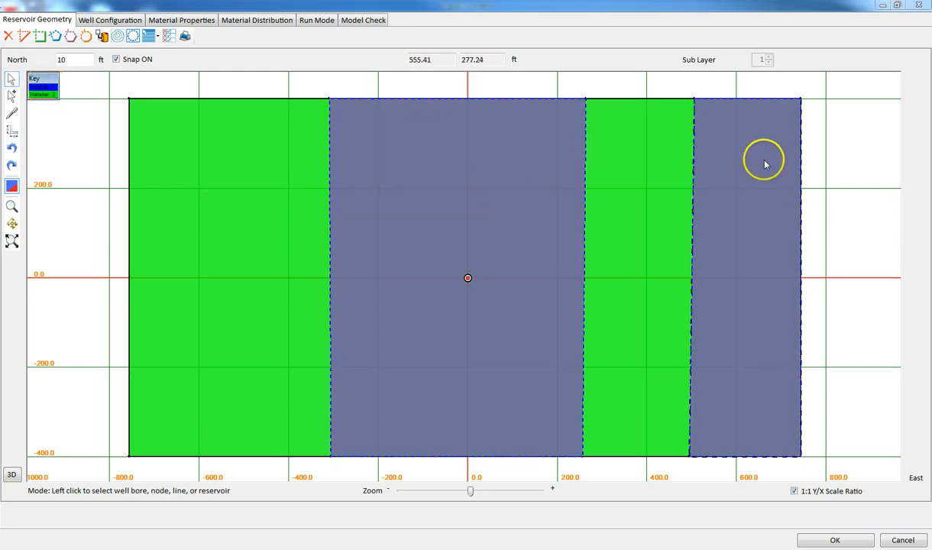
{"action": "left_click", "coordinate": [879, 188]}
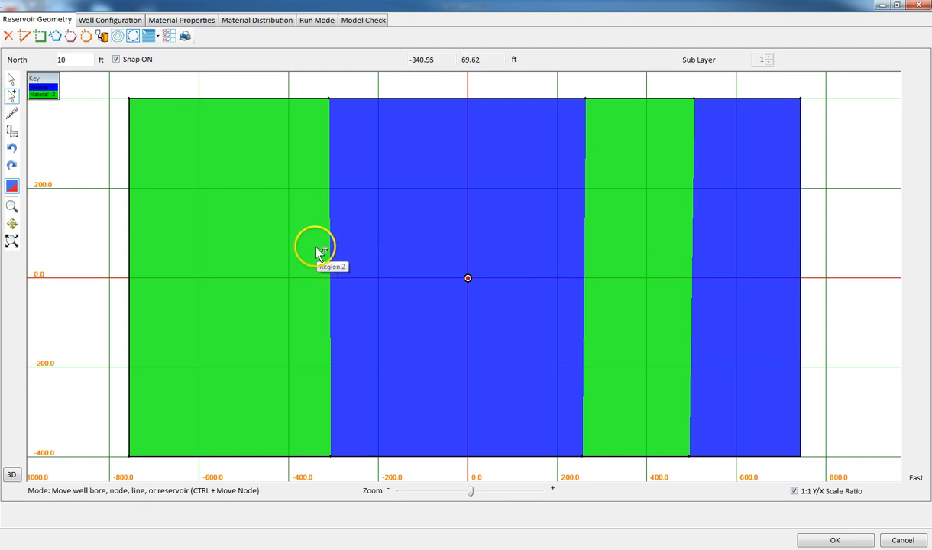
- Move region 1's west and east boundaries to about -150 ft and 160 ft East, and check and accept the model
{"action": "left_click_drag", "start_coordinate": [330, 258], "coordinate": [401, 259]}
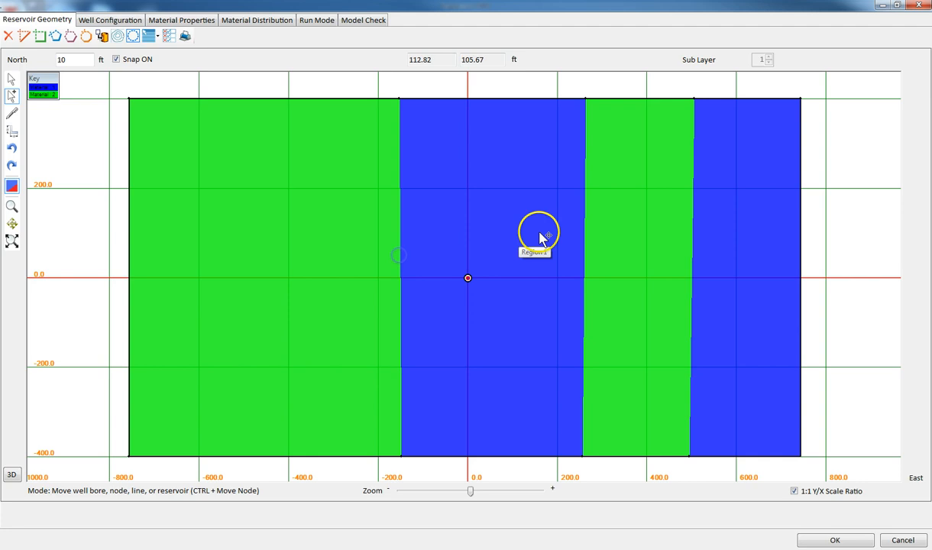
{"action": "left_click_drag", "start_coordinate": [584, 236], "coordinate": [539, 249]}
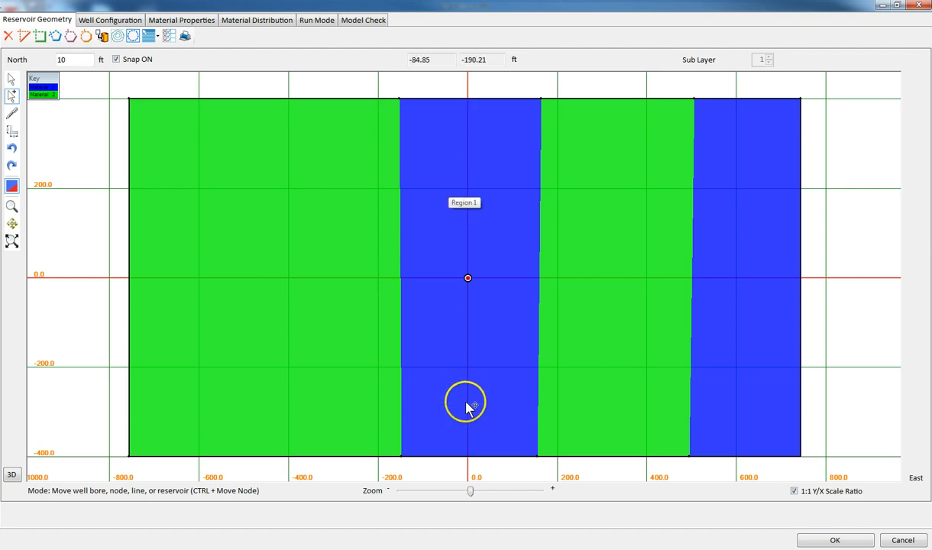
{"action": "left_click", "coordinate": [362, 21]}
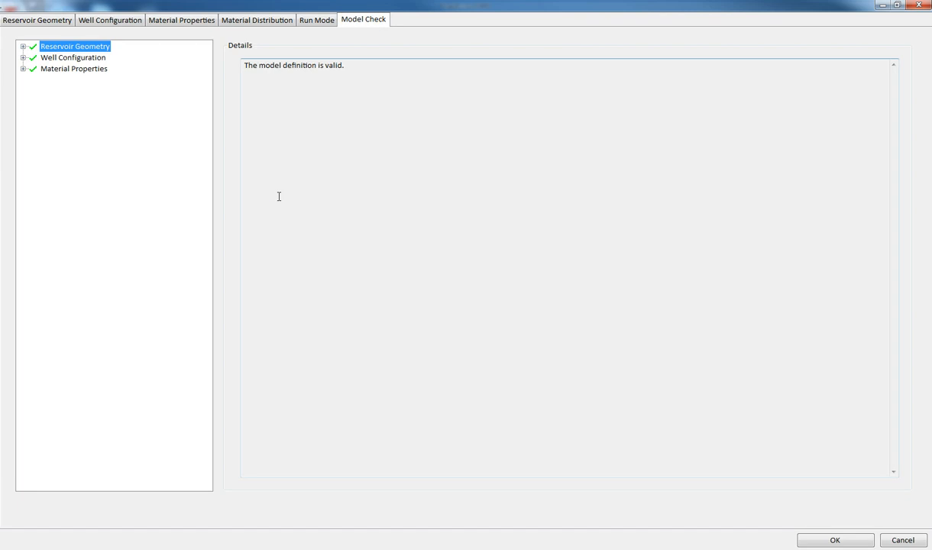
{"action": "left_click", "coordinate": [843, 541]}
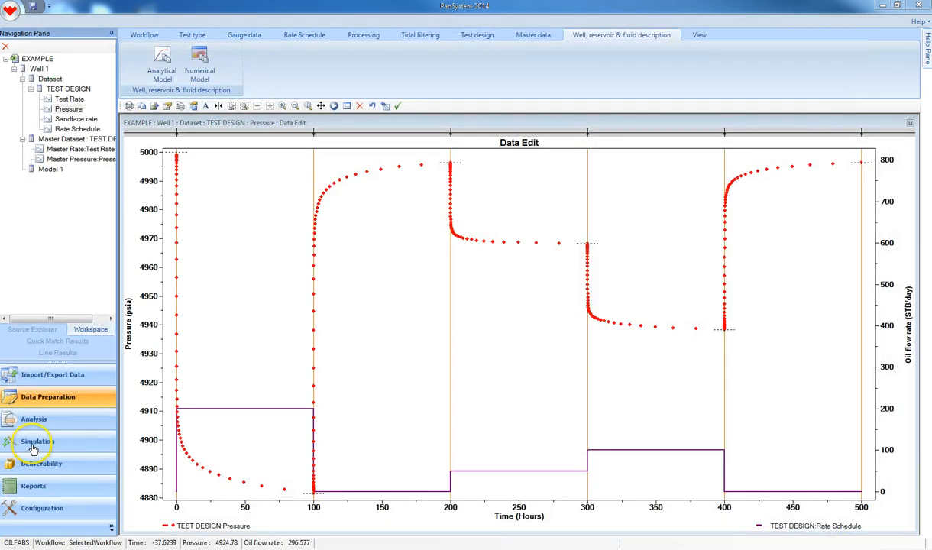
- Start a new PanMesh numerical run for the model and run its simulation
{"action": "left_click", "coordinate": [32, 445]}
{"action": "left_click", "coordinate": [235, 35]}
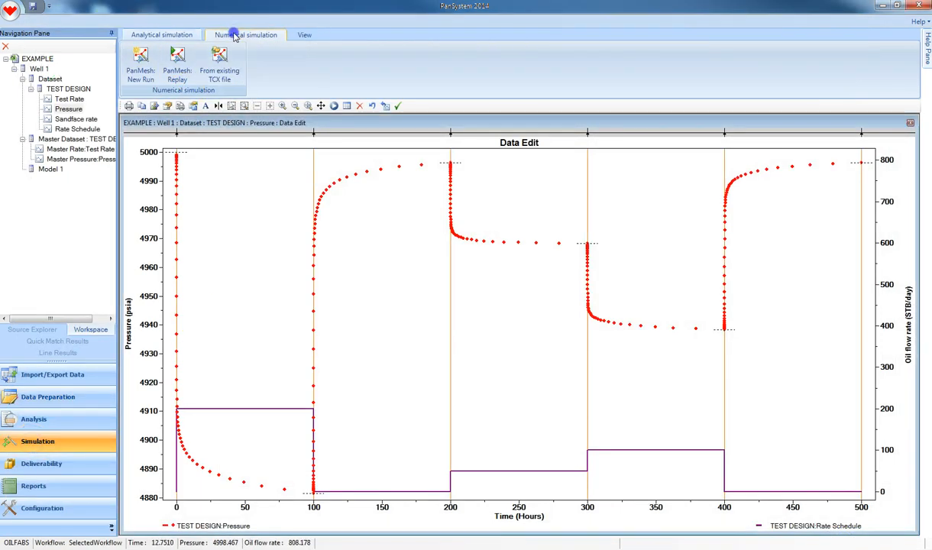
{"action": "left_click", "coordinate": [141, 60]}
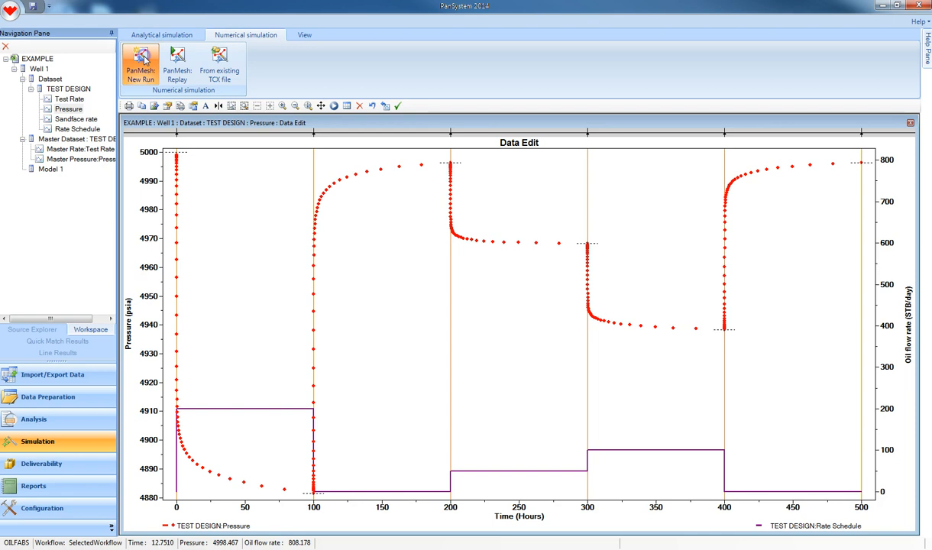
{"action": "left_click", "coordinate": [445, 312]}
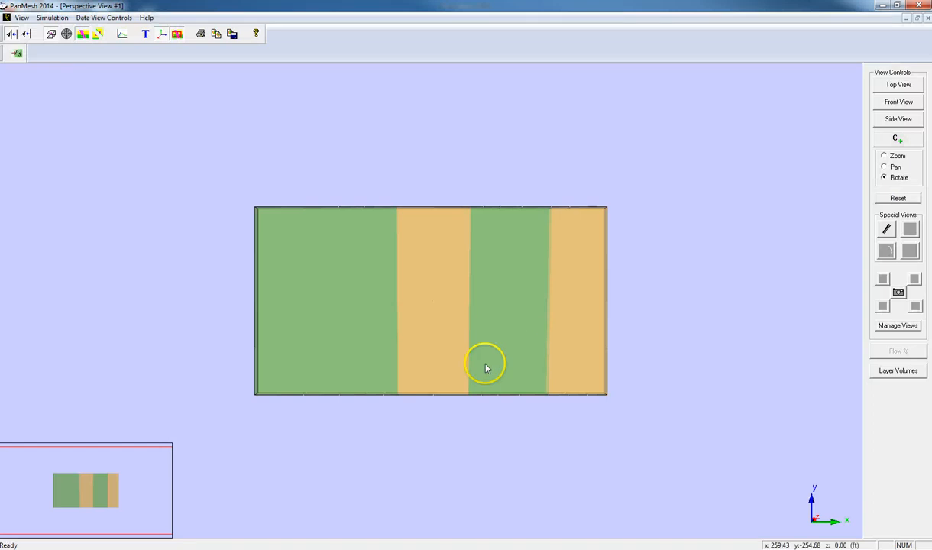
{"action": "left_click_drag", "start_coordinate": [484, 369], "coordinate": [466, 392]}
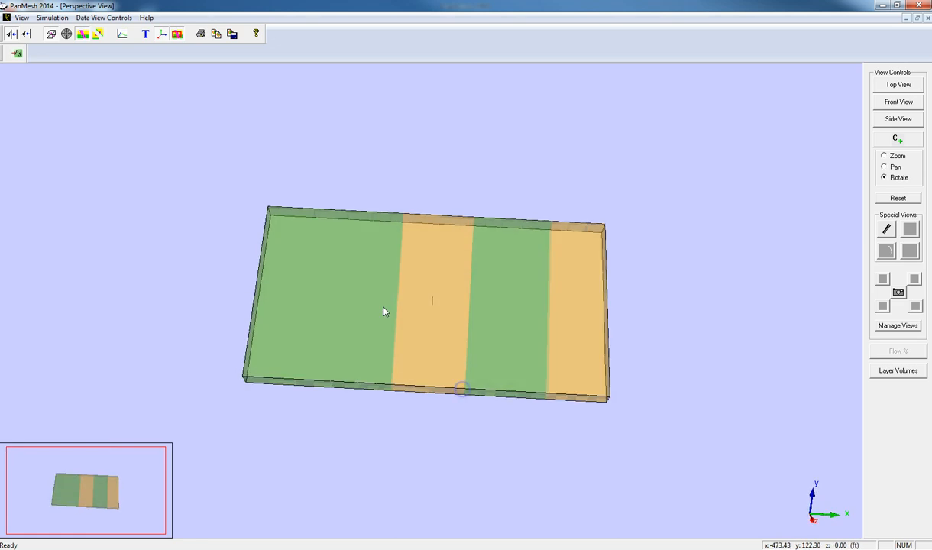
{"action": "left_click", "coordinate": [122, 35]}
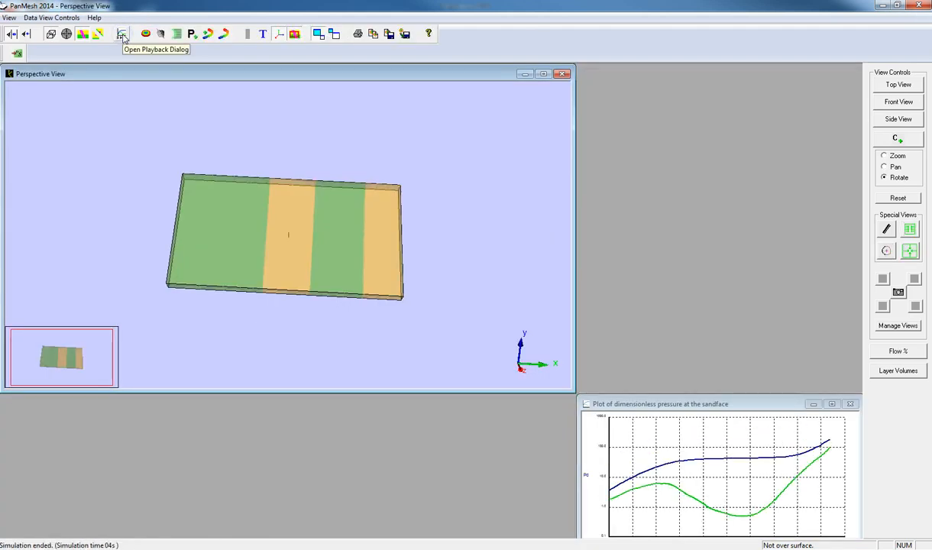
- Examine the dimensionless sandface pressure plot at full size and return to the perspective view
{"action": "left_click", "coordinate": [831, 404]}
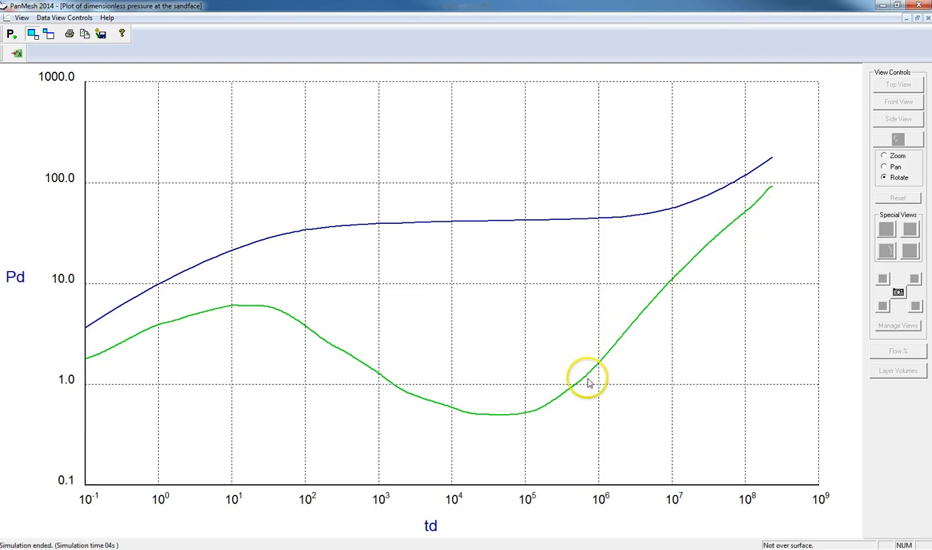
{"action": "left_click", "coordinate": [916, 19]}
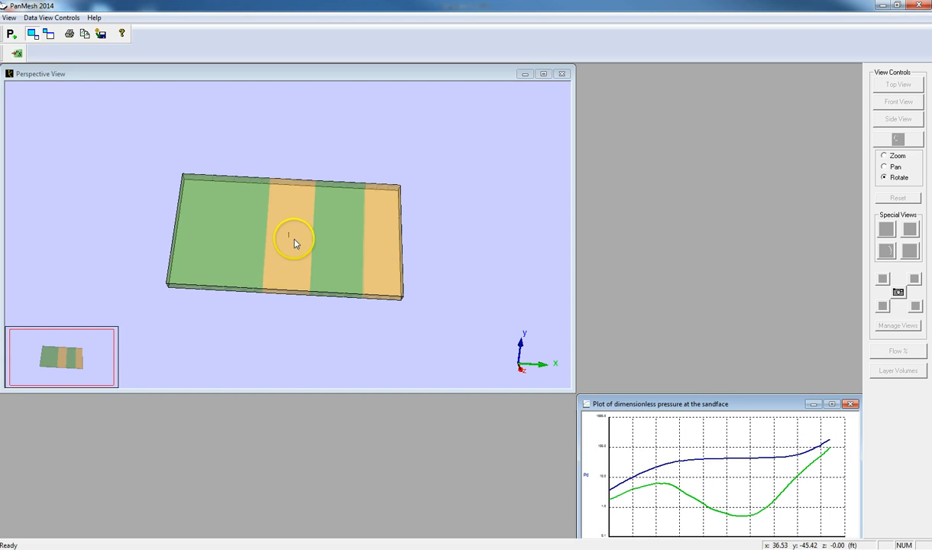
{"action": "left_click", "coordinate": [220, 121]}
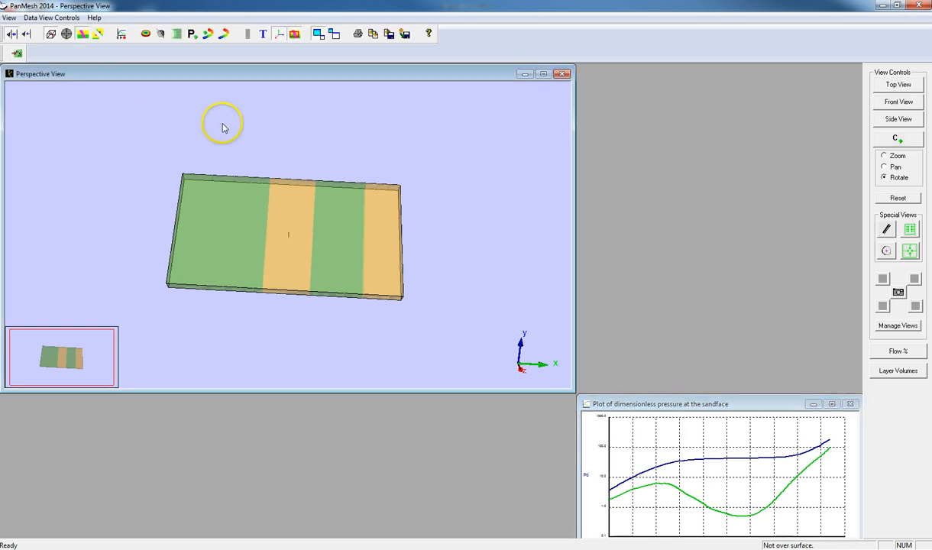
- Colour the reservoir model by pressure and examine the distribution from the end of the simulation back to under one second
{"action": "left_click", "coordinate": [146, 35]}
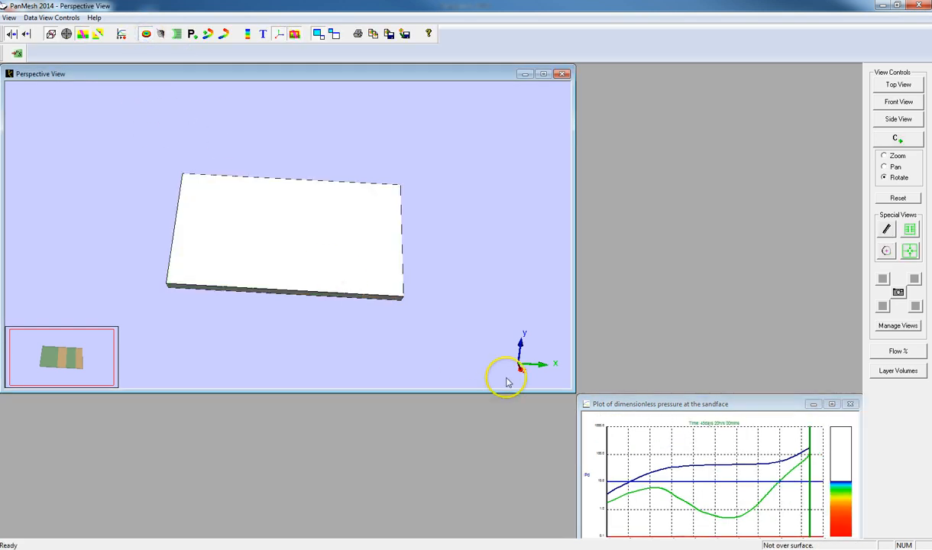
{"action": "left_click_drag", "start_coordinate": [807, 494], "coordinate": [774, 493]}
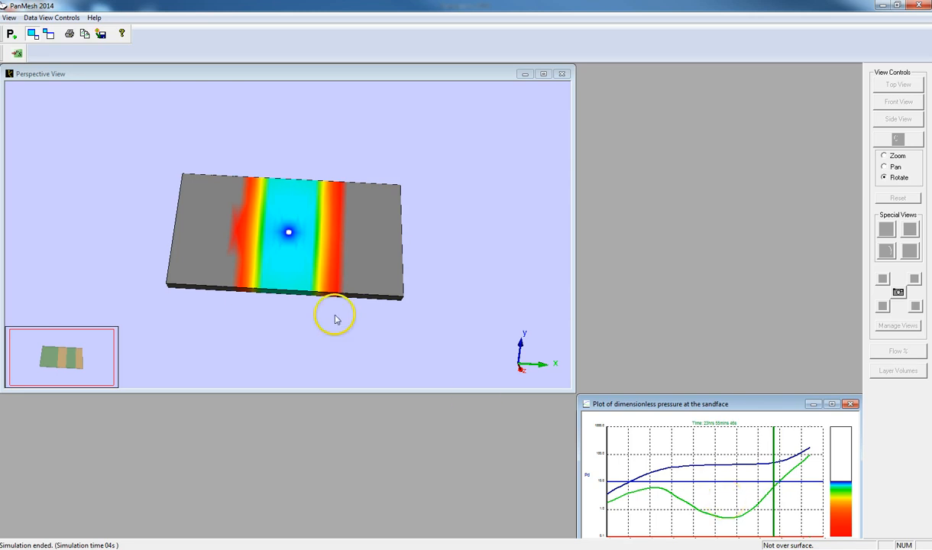
{"action": "left_click_drag", "start_coordinate": [336, 319], "coordinate": [304, 221]}
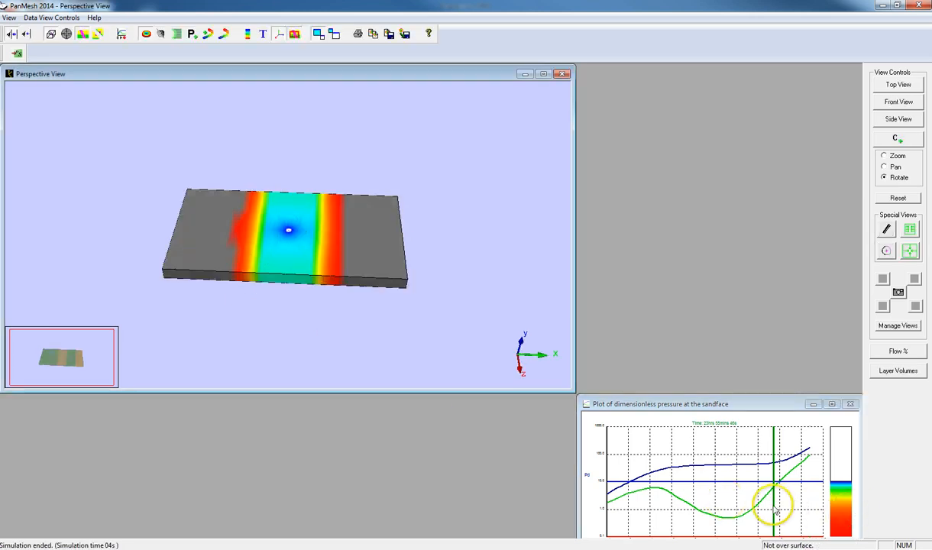
{"action": "left_click_drag", "start_coordinate": [774, 505], "coordinate": [660, 513]}
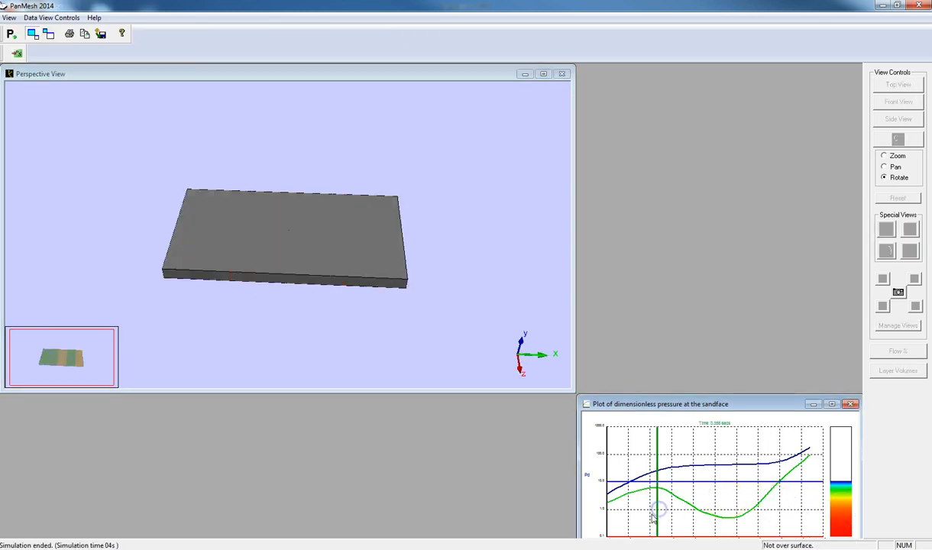
- Show the pressure front as an isosurface around the wellbore and examine its spread by moving the simulation time forward and back to 1.2 secs
{"action": "left_click", "coordinate": [105, 76]}
{"action": "left_click", "coordinate": [159, 34]}
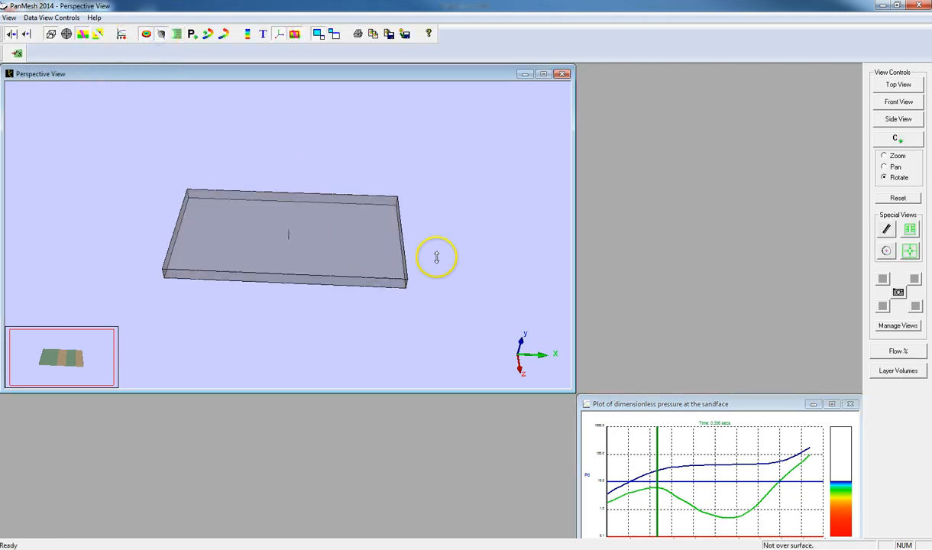
{"action": "left_click", "coordinate": [887, 252]}
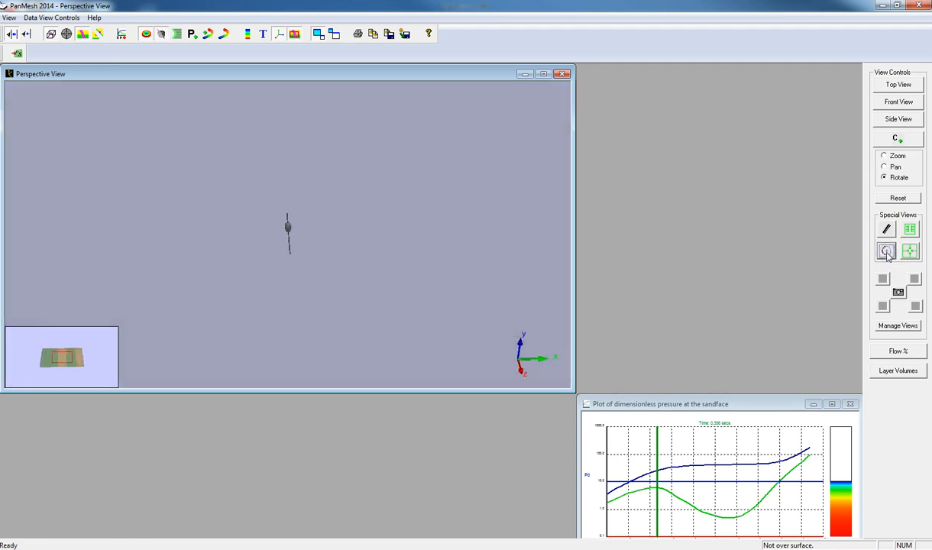
{"action": "left_click_drag", "start_coordinate": [319, 289], "coordinate": [356, 304]}
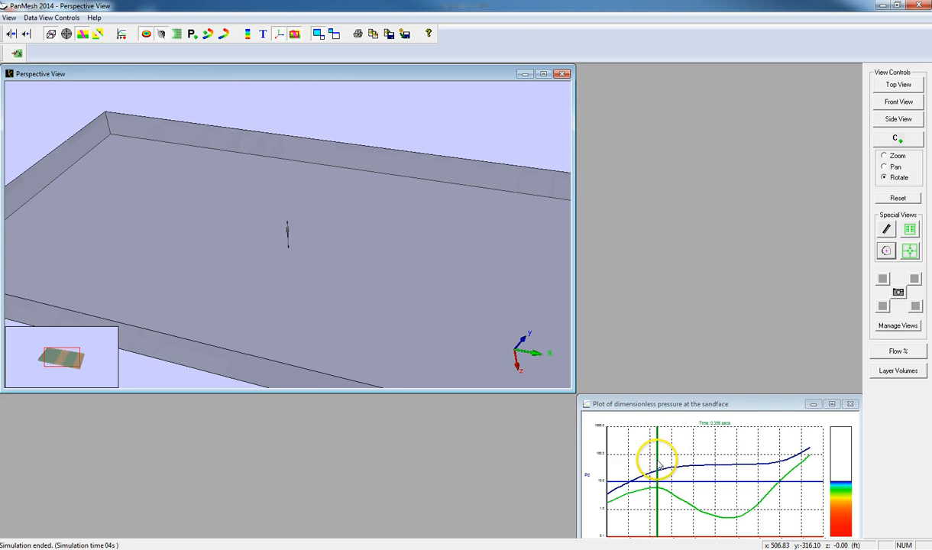
{"action": "left_click_drag", "start_coordinate": [658, 464], "coordinate": [735, 450]}
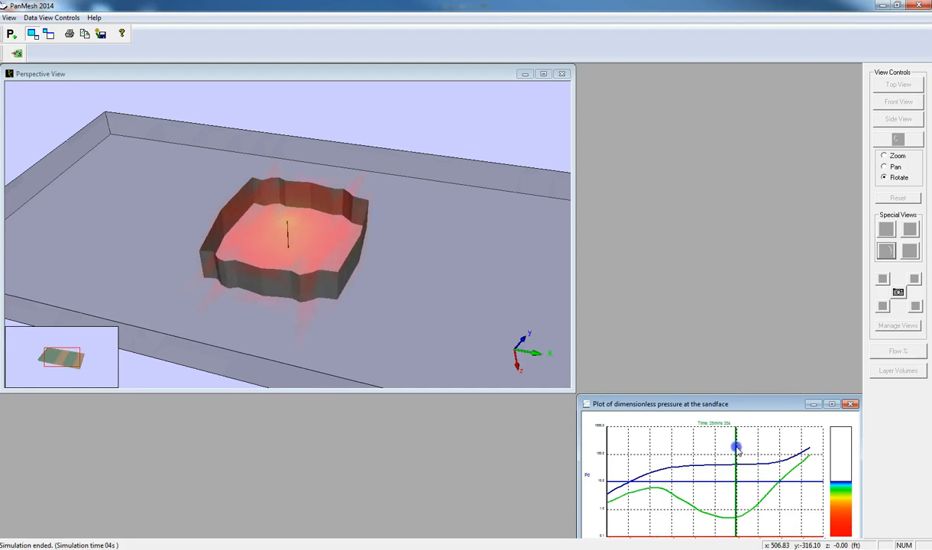
{"action": "mouse_move", "coordinate": [736, 450]}
{"action": "left_mouse_down"}
{"action": "mouse_move", "coordinate": [768, 439]}
{"action": "mouse_move", "coordinate": [669, 447]}
{"action": "left_mouse_up"}
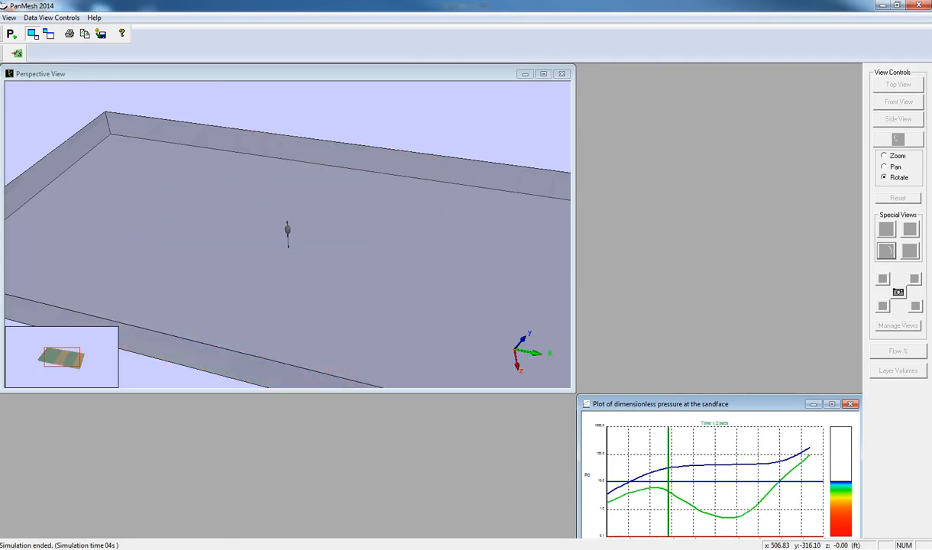